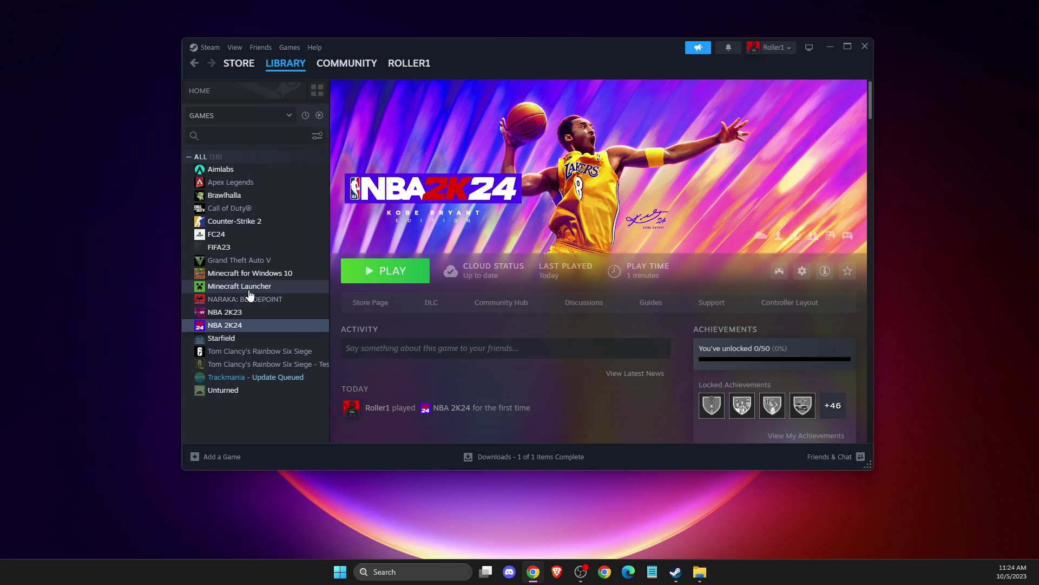
Review NBA 2K24's automatic update options in Properties, leaving them unchanged
{"action": "right_click", "coordinate": [234, 330]}
{"action": "left_click", "coordinate": [254, 406]}
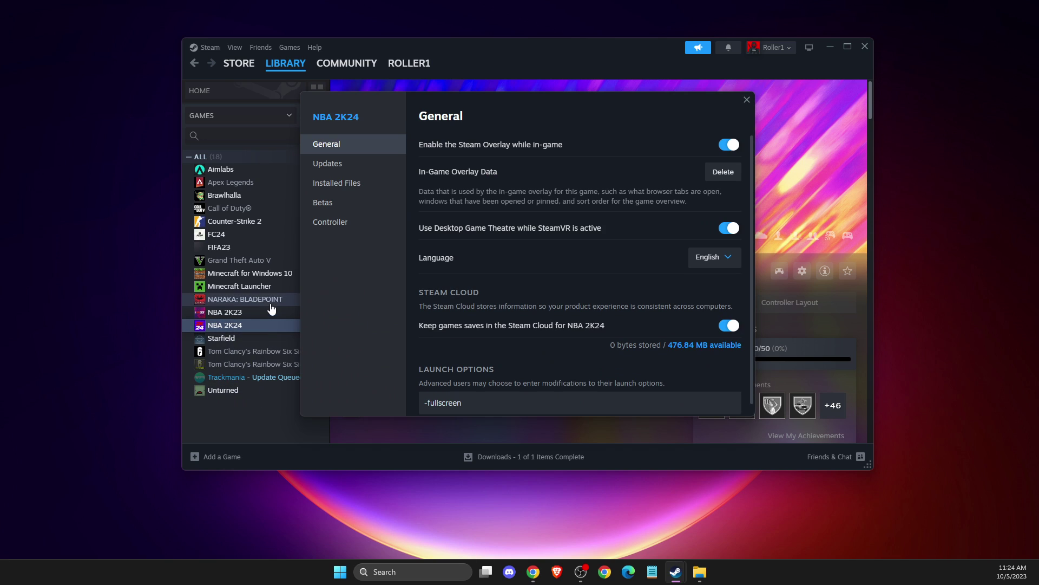
{"action": "left_click", "coordinate": [342, 169]}
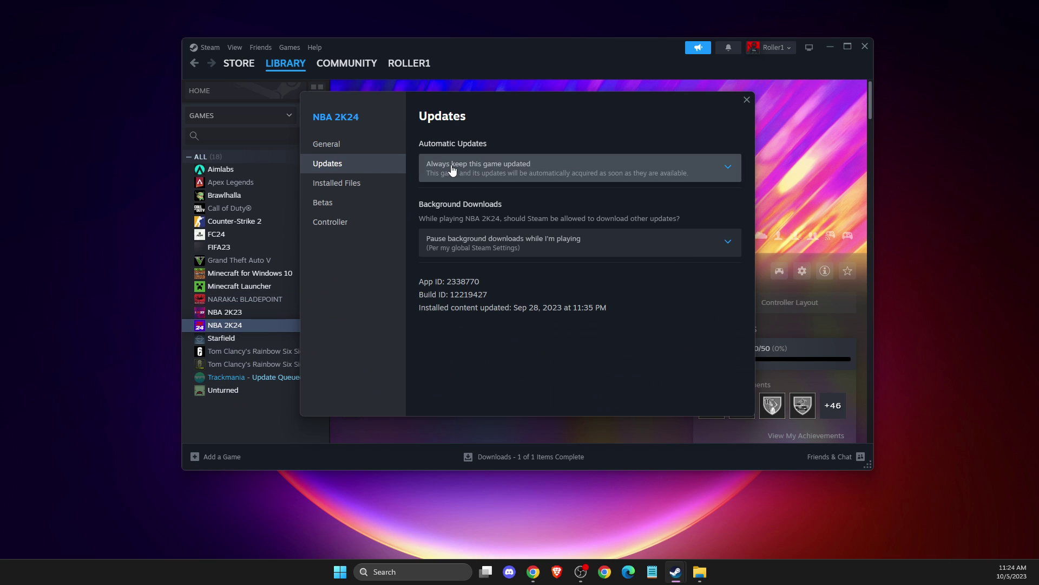
{"action": "left_click", "coordinate": [482, 169]}
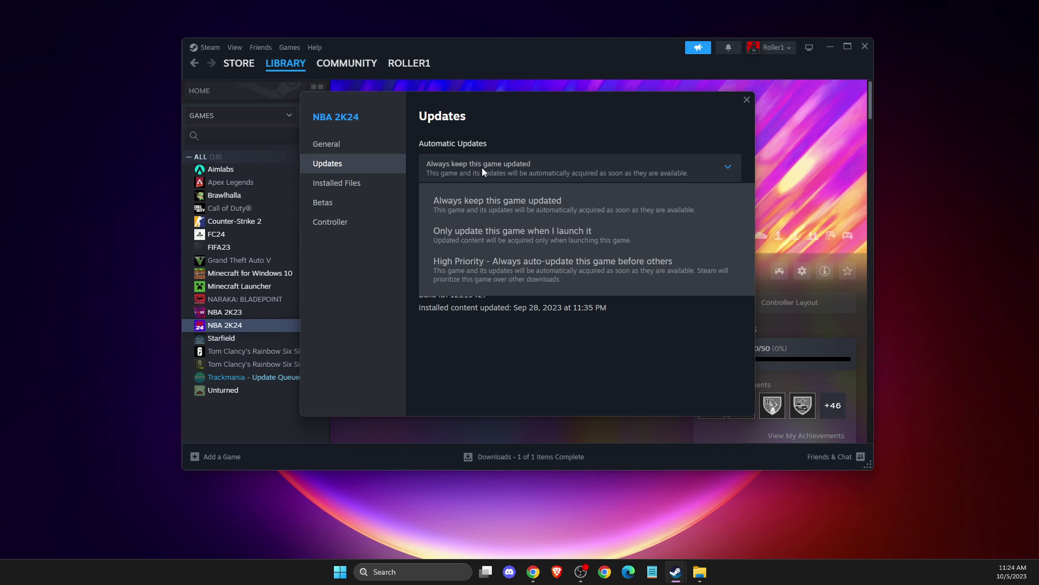
{"action": "left_click", "coordinate": [745, 100]}
{"action": "left_click", "coordinate": [746, 98]}
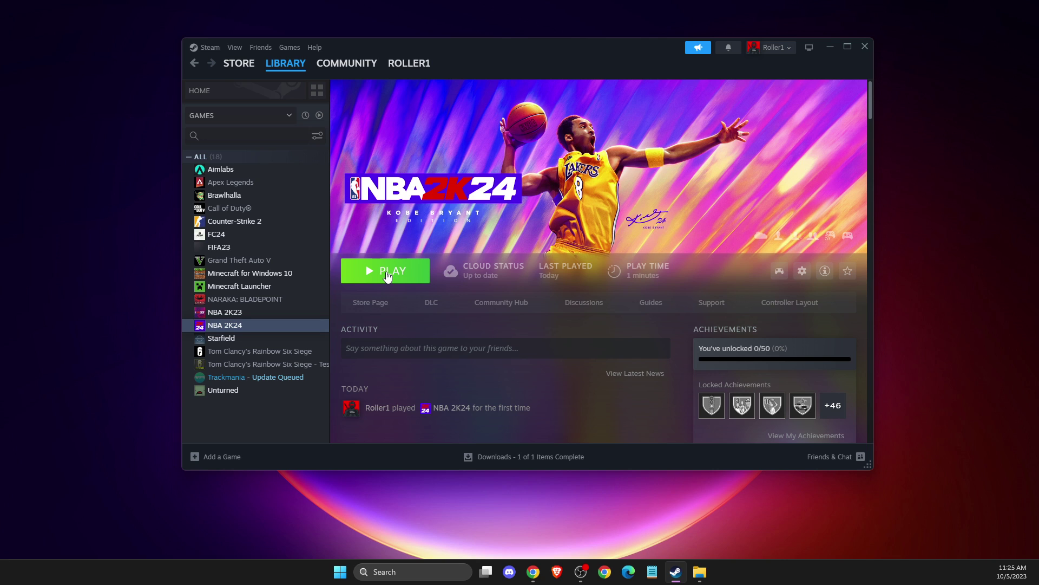
Reopen NBA 2K24's Properties on the Installed Files page showing 145.63 GB
{"action": "right_click", "coordinate": [221, 327]}
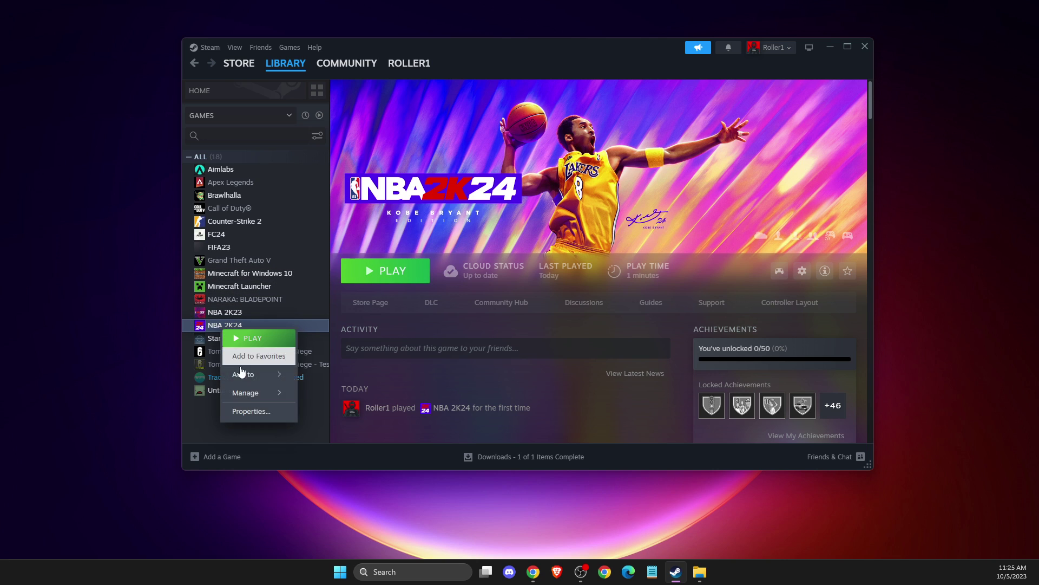
{"action": "left_click", "coordinate": [252, 410]}
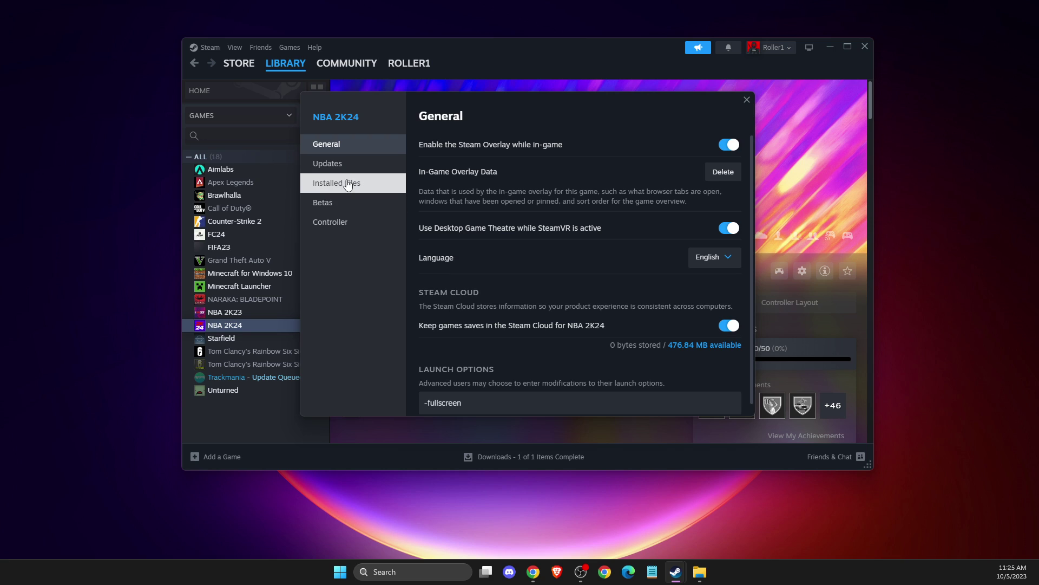
{"action": "left_click", "coordinate": [348, 184]}
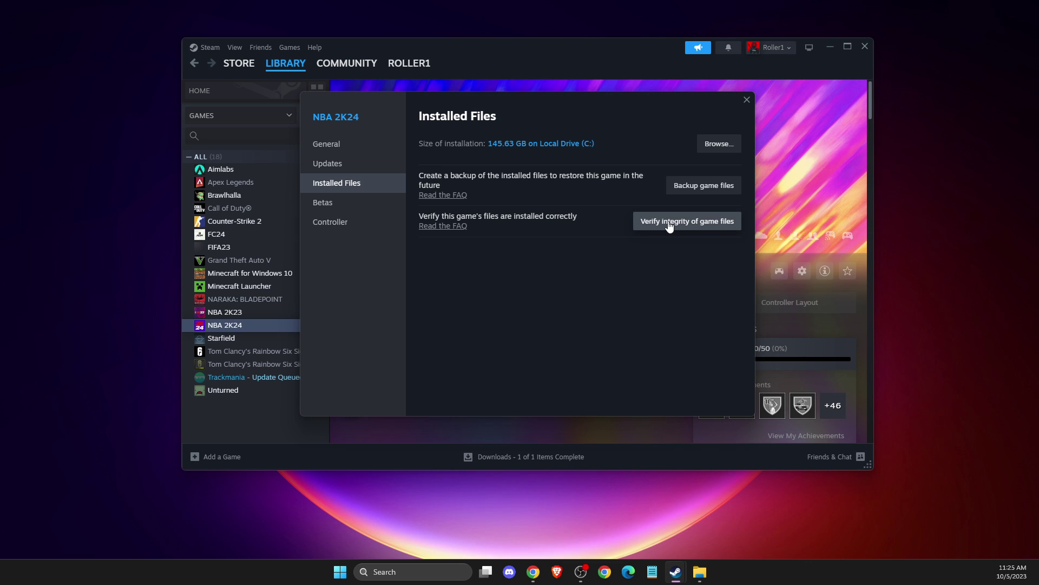
Close NBA 2K24's properties and run Check for updates in Settings' Windows Update page
{"action": "left_click", "coordinate": [747, 102]}
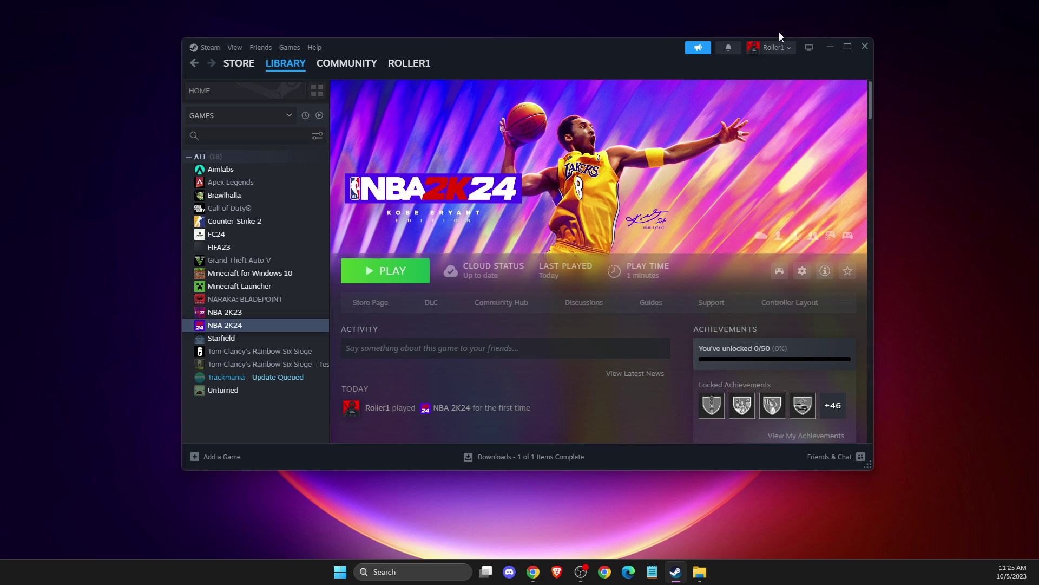
{"action": "key", "text": "alt+Tab"}
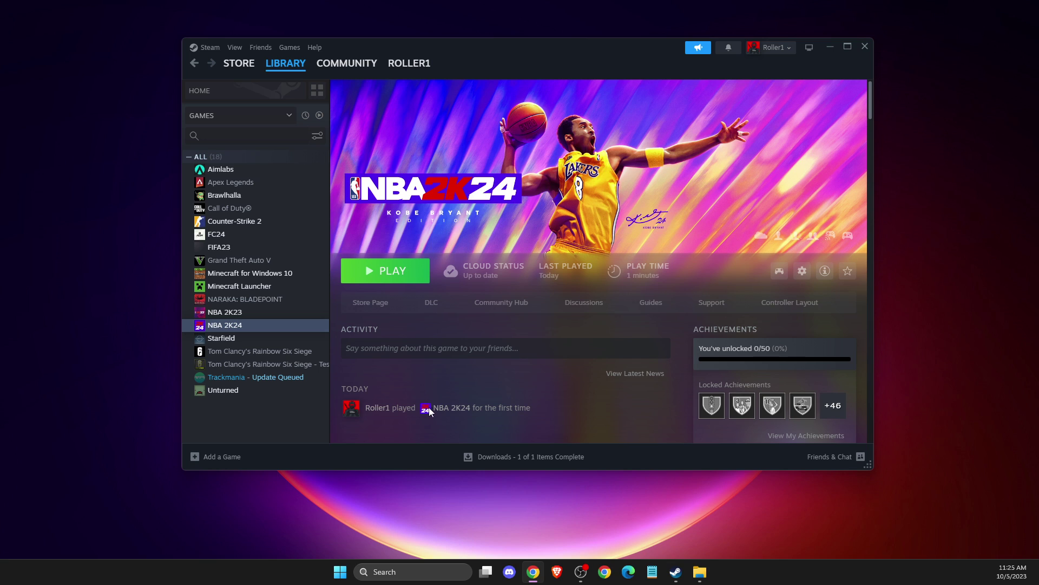
{"action": "left_click", "coordinate": [407, 572]}
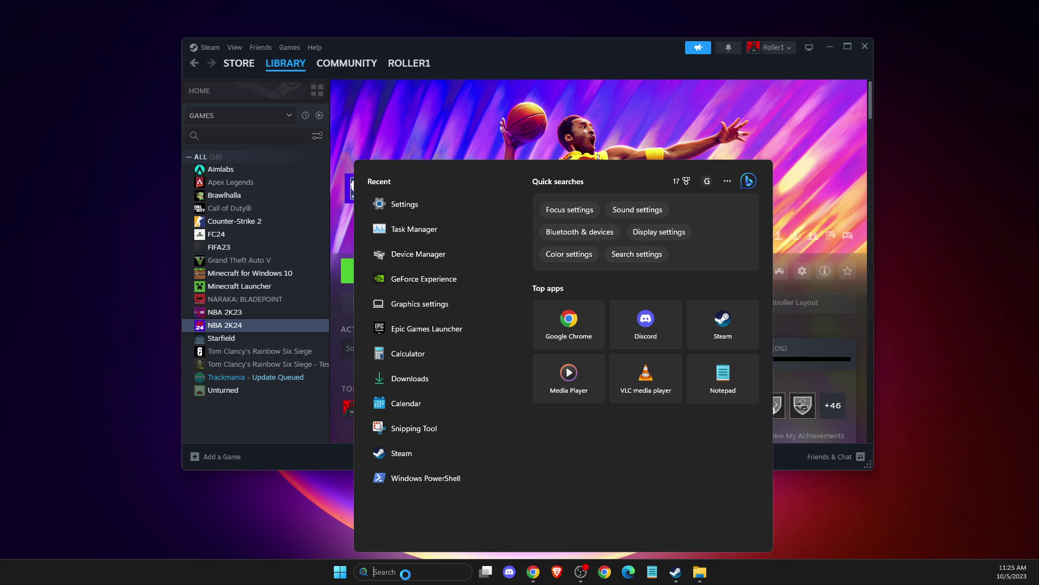
{"action": "type", "text": "SETT"}
{"action": "left_click", "coordinate": [412, 239]}
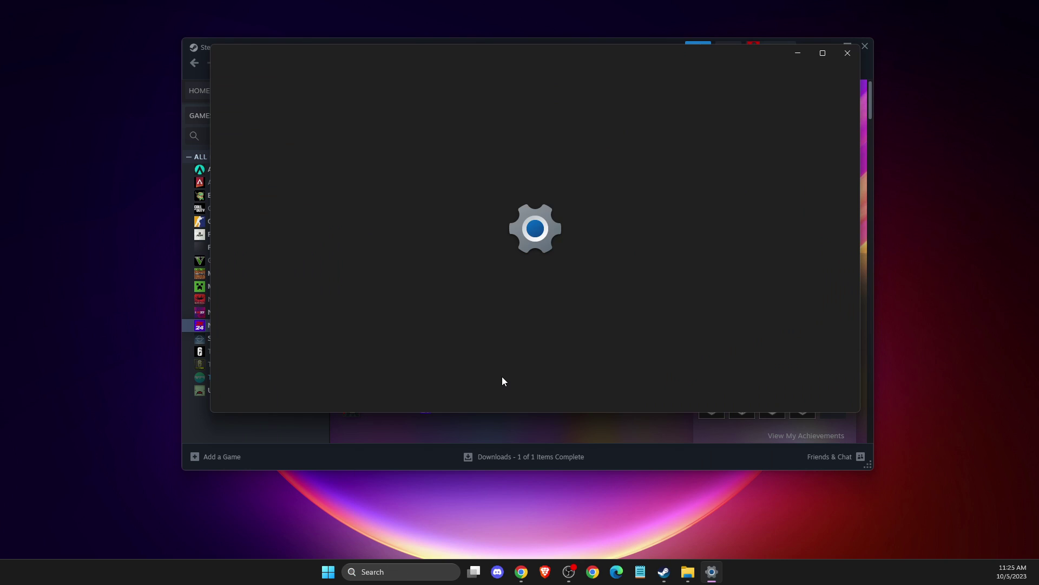
{"action": "left_click", "coordinate": [270, 377]}
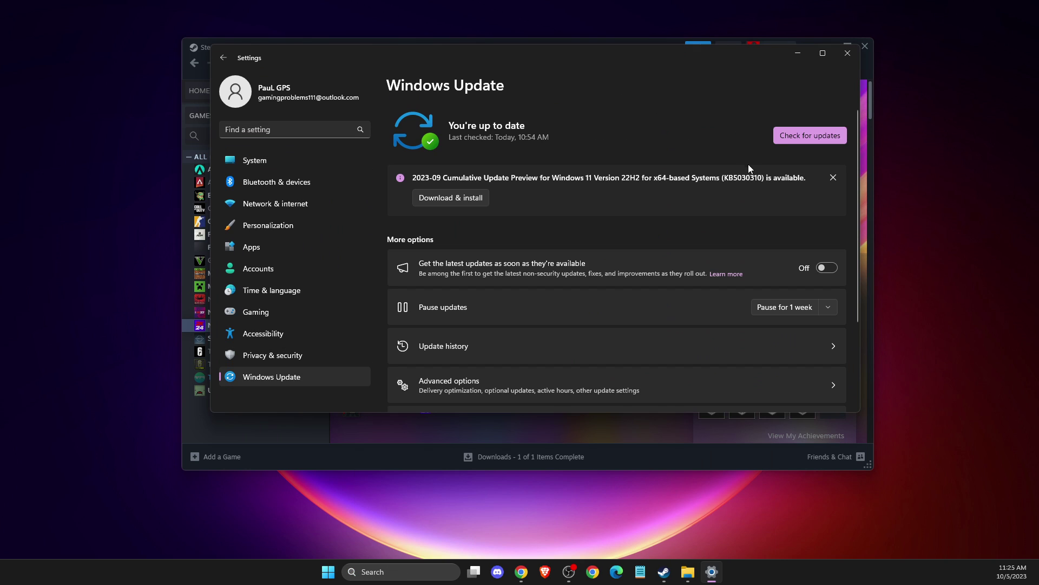
{"action": "left_click", "coordinate": [810, 135]}
Close Settings and confirm in GeForce Experience's Drivers page that Studio Driver 537.42 is current
{"action": "left_click", "coordinate": [848, 52]}
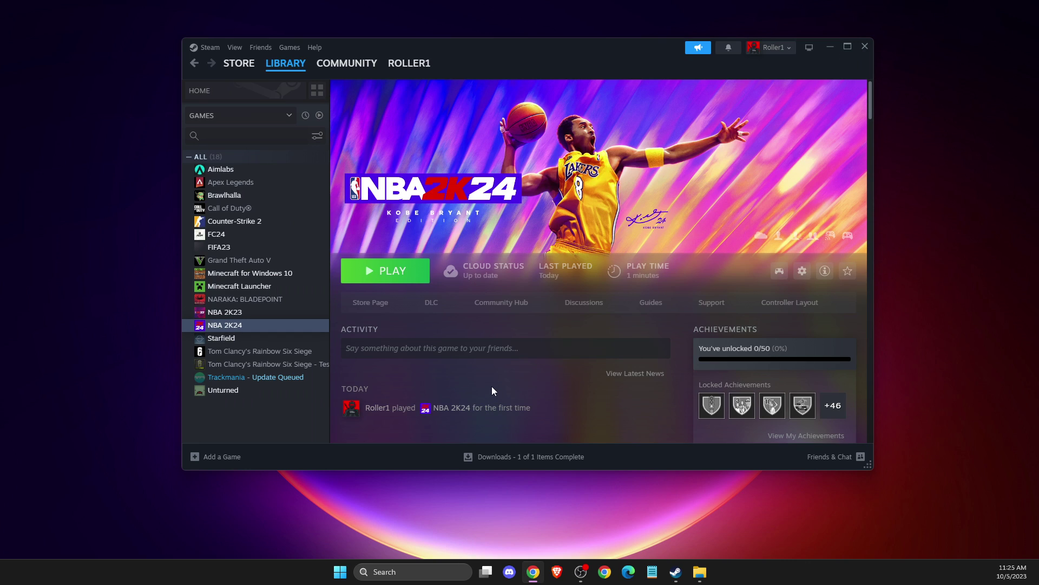
{"action": "left_click", "coordinate": [399, 572]}
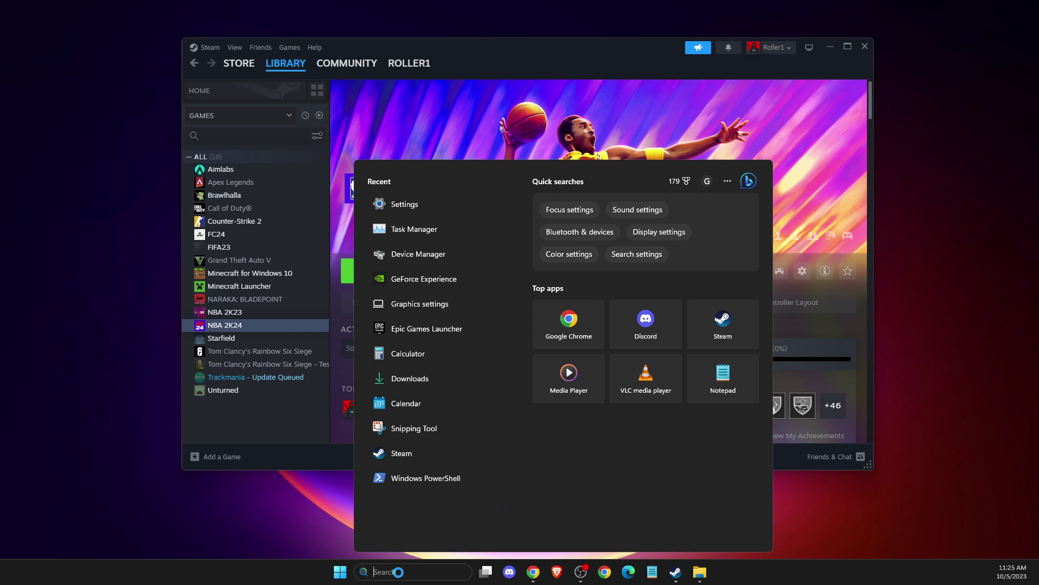
{"action": "type", "text": "gefo"}
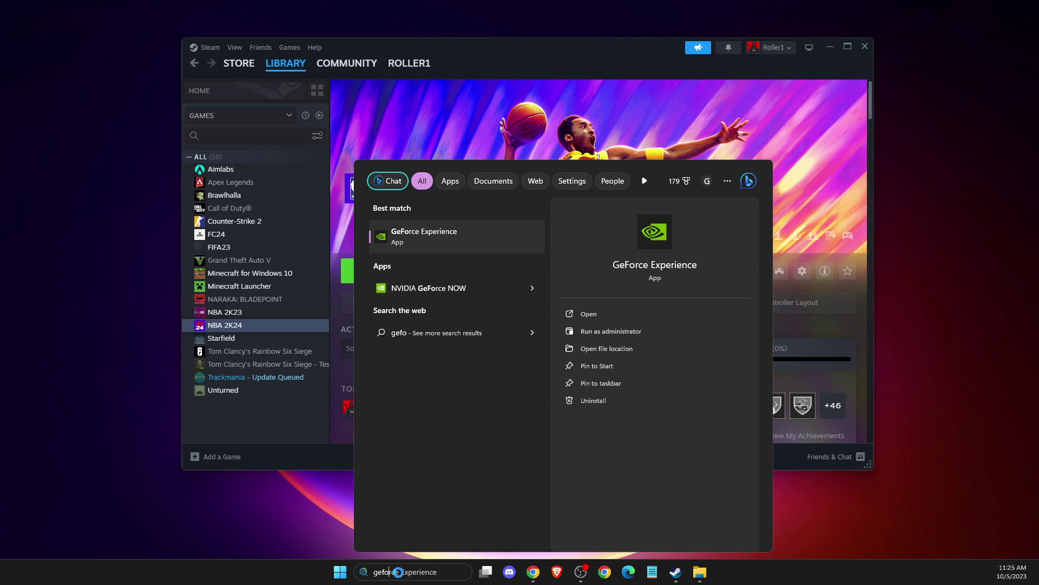
{"action": "key", "text": "Escape"}
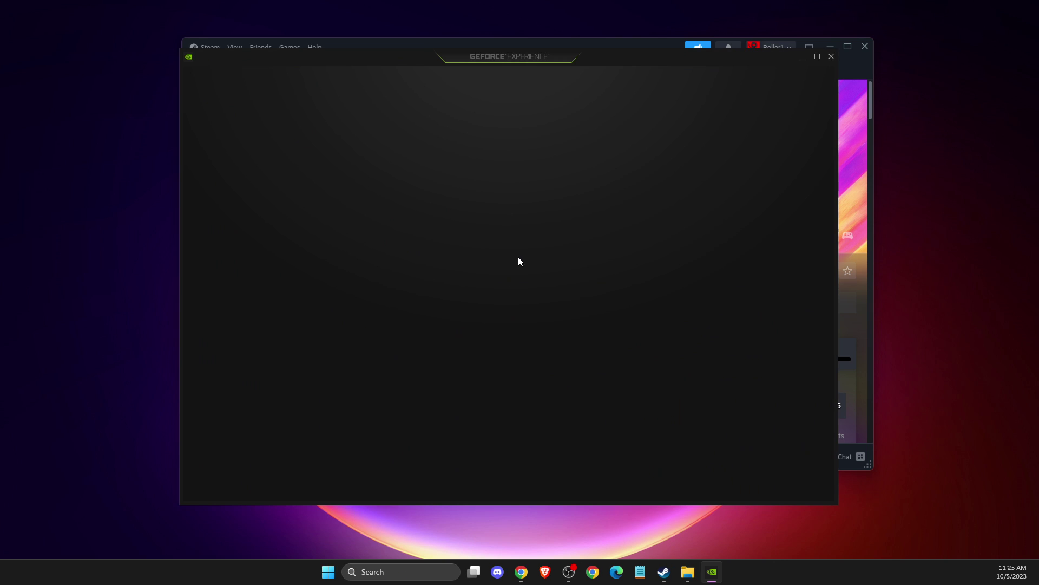
{"action": "left_click", "coordinate": [286, 81]}
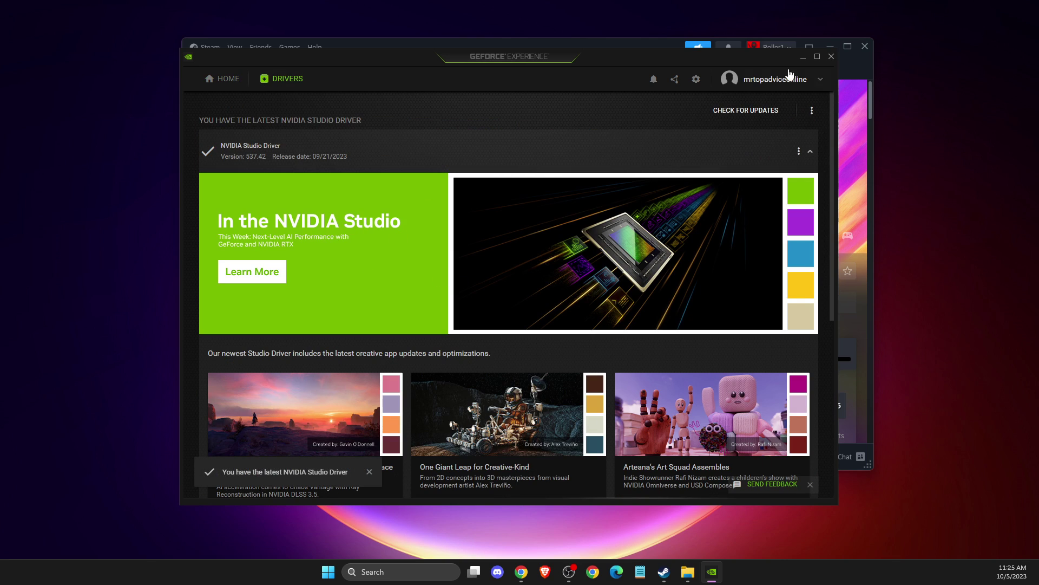
{"action": "left_click", "coordinate": [831, 57]}
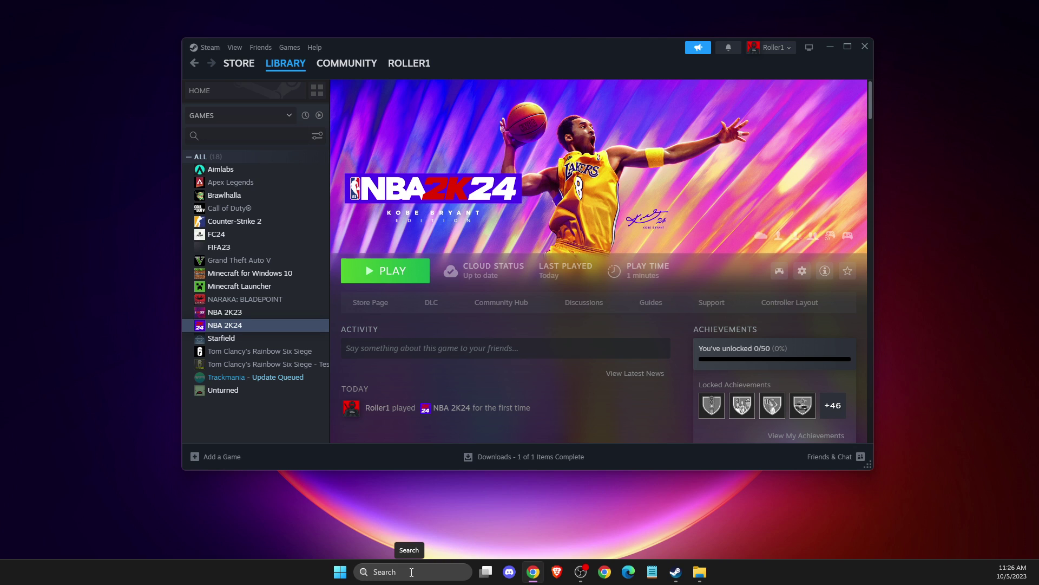
Have Device Manager search automatically for an RTX 3070 driver, confirming the best one is installed
{"action": "left_click", "coordinate": [412, 572]}
{"action": "type", "text": "device Manager"}
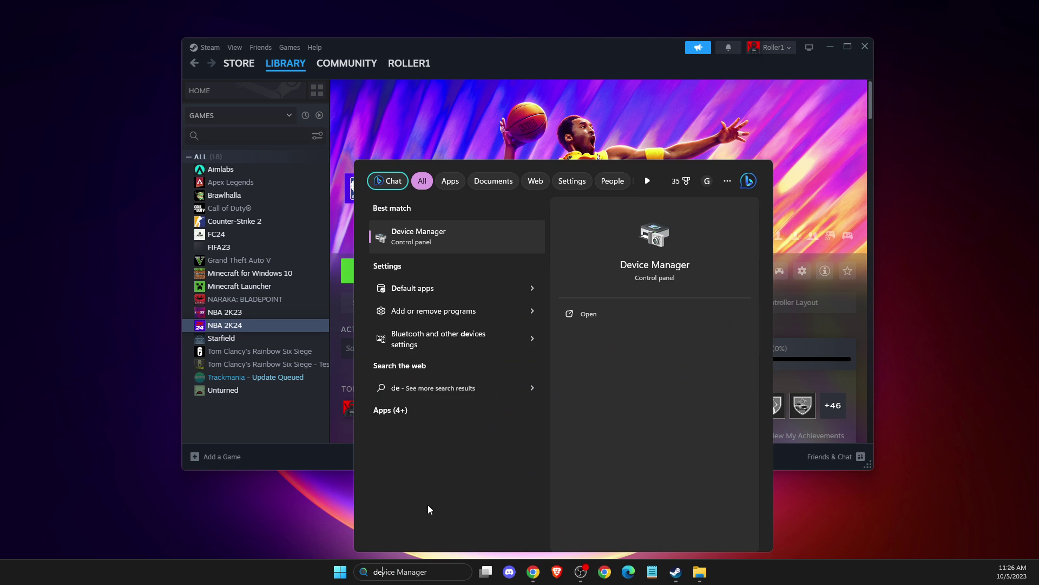
{"action": "left_click", "coordinate": [416, 263]}
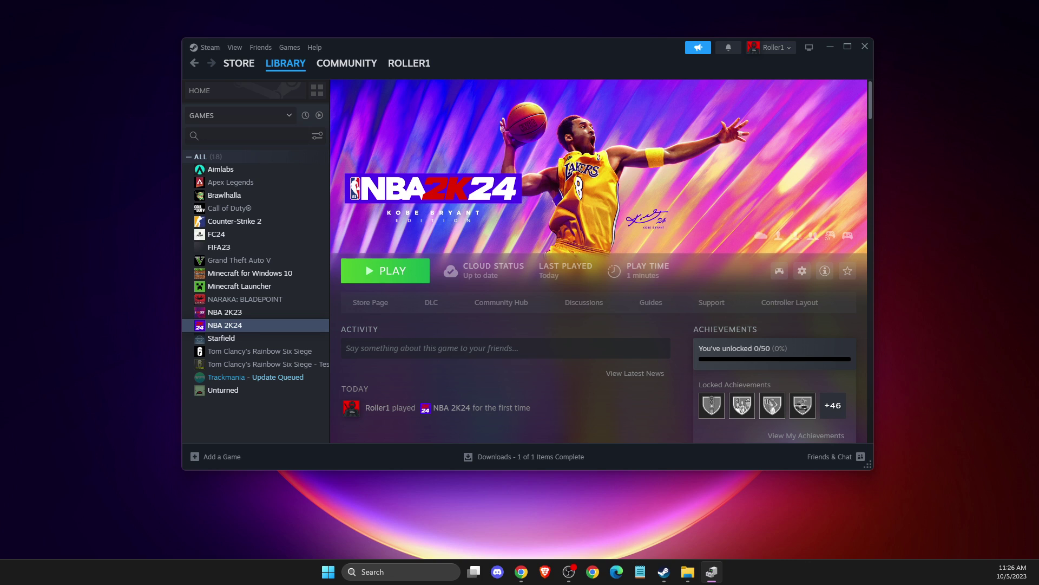
{"action": "double_click", "coordinate": [296, 162]}
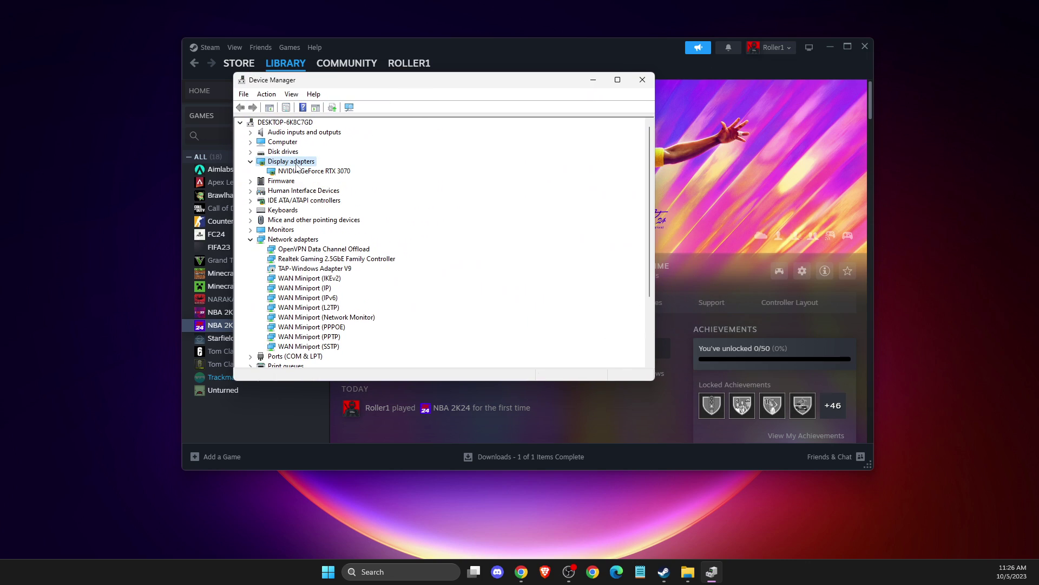
{"action": "left_click", "coordinate": [298, 171]}
{"action": "right_click", "coordinate": [298, 172]}
{"action": "left_click", "coordinate": [325, 182]}
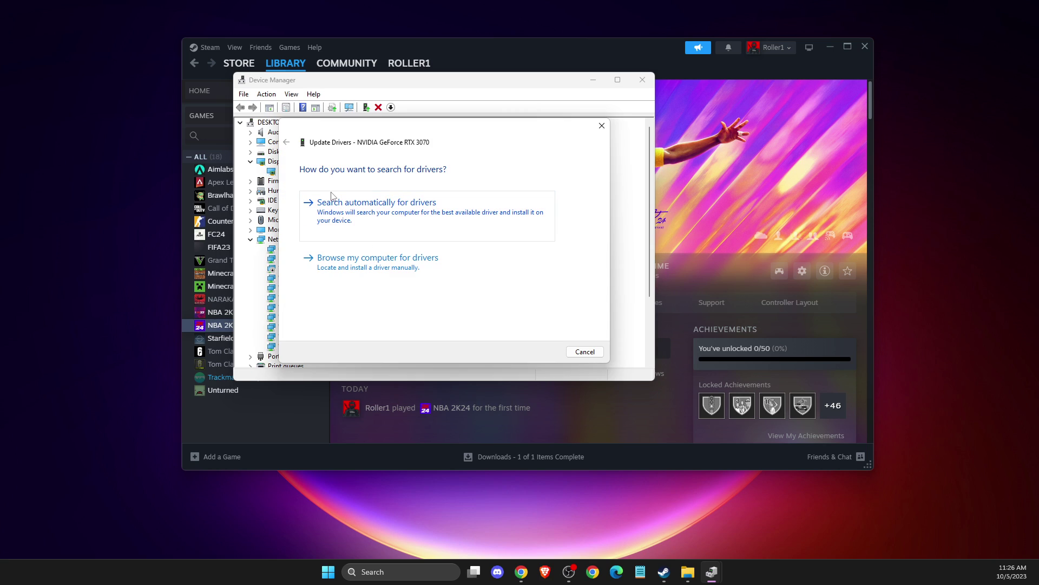
{"action": "left_click", "coordinate": [401, 234]}
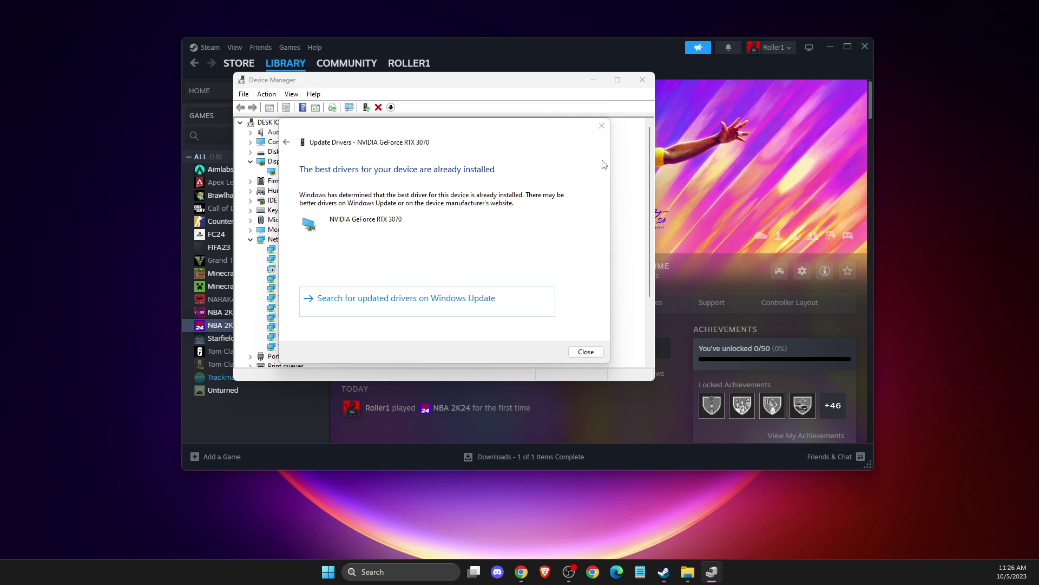
{"action": "left_click", "coordinate": [602, 126]}
{"action": "left_click", "coordinate": [648, 85]}
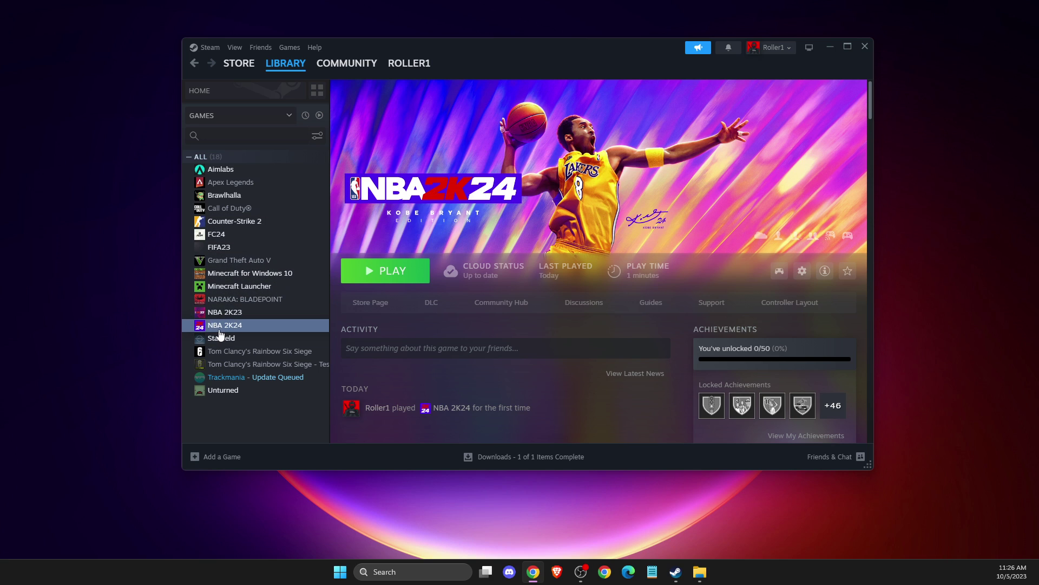
Turn off the Steam Overlay in NBA 2K24's game properties
{"action": "right_click", "coordinate": [216, 327]}
{"action": "left_click", "coordinate": [241, 410]}
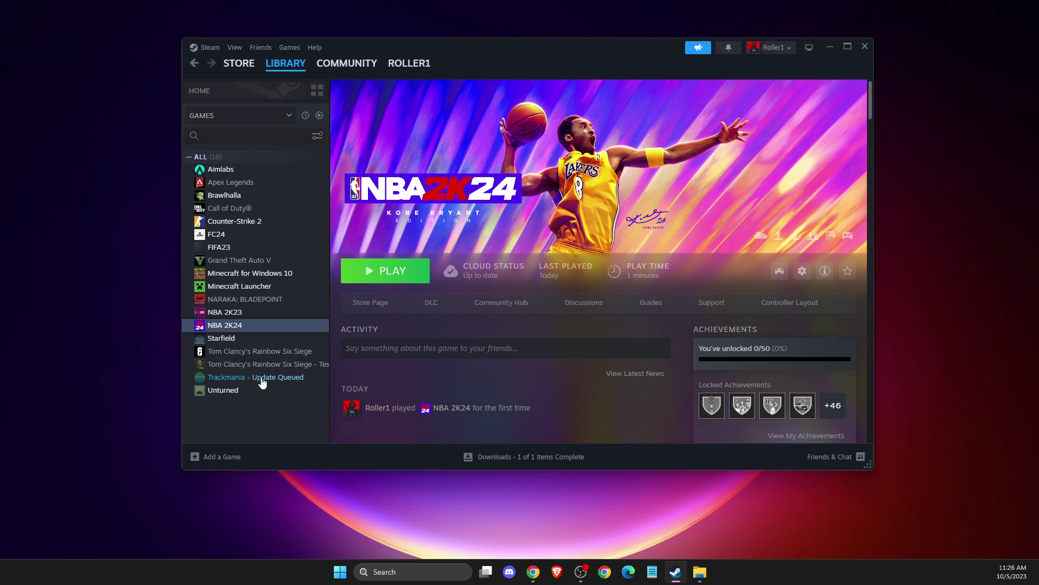
{"action": "left_click", "coordinate": [730, 145]}
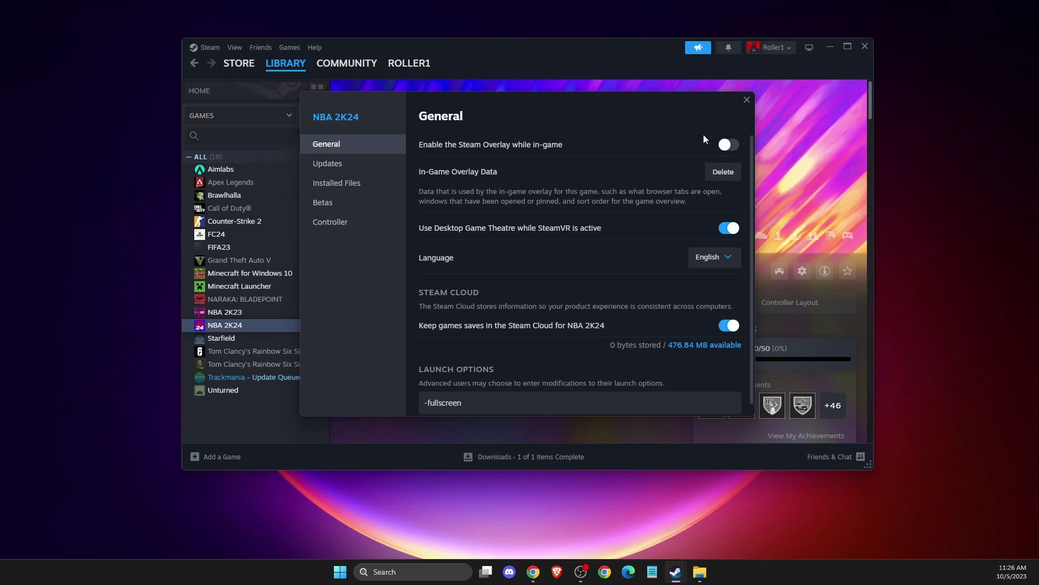
{"action": "left_click", "coordinate": [747, 100]}
Disable the Steam Overlay for all games under Settings > In Game, then close Steam
{"action": "left_click", "coordinate": [209, 48]}
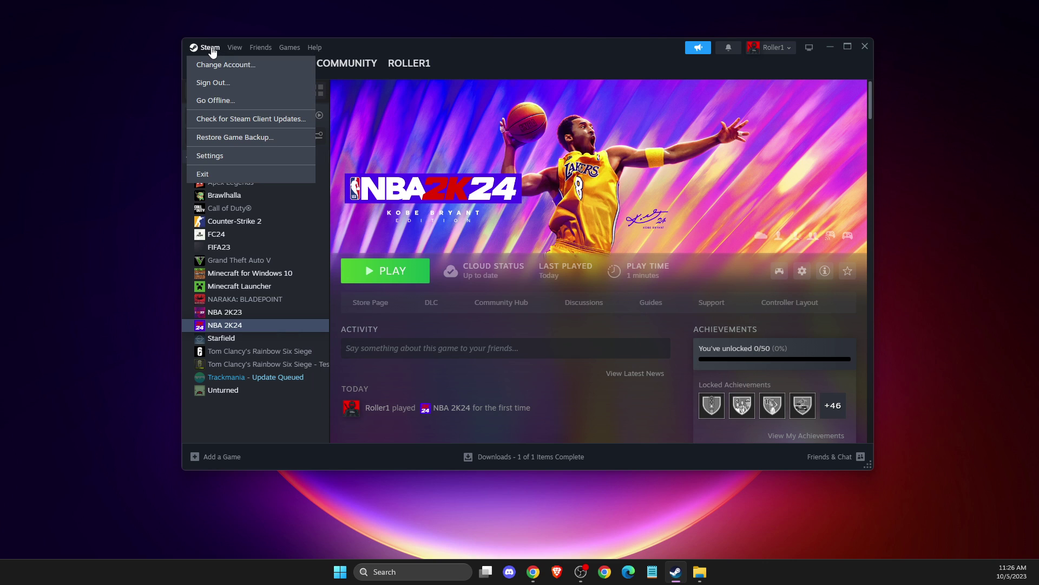
{"action": "left_click", "coordinate": [216, 155]}
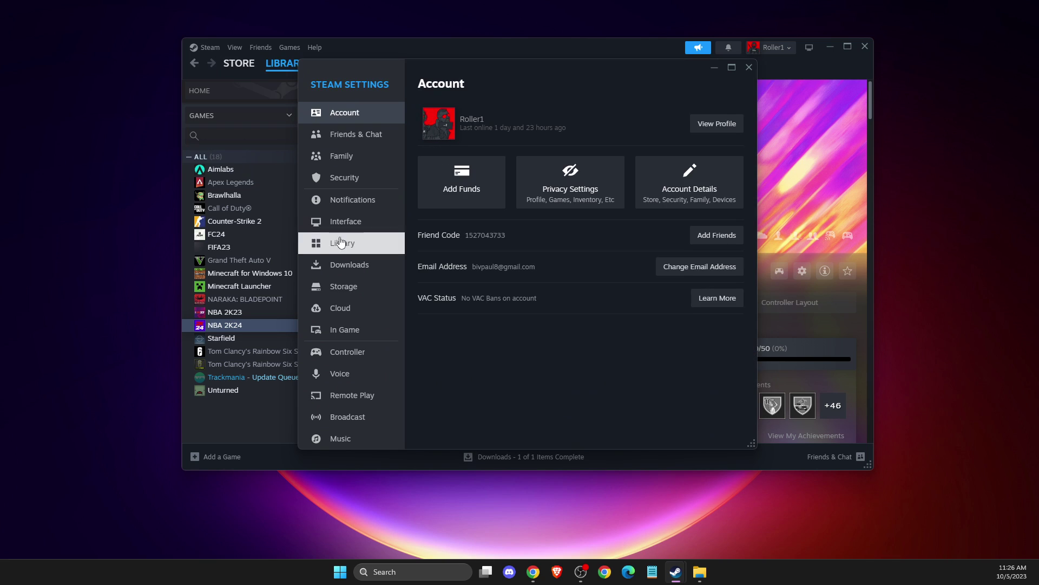
{"action": "left_click", "coordinate": [348, 223]}
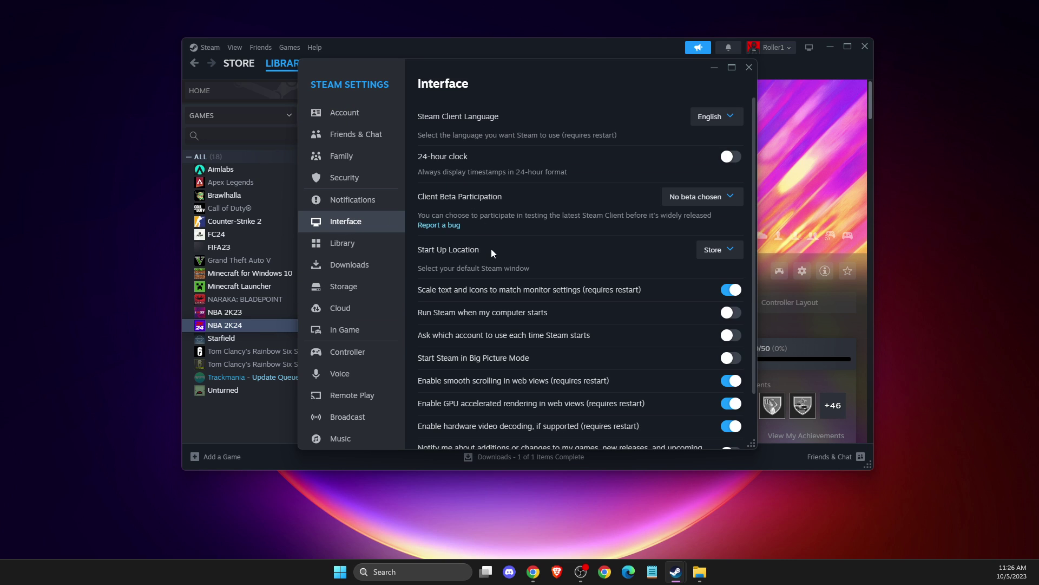
{"action": "scroll", "coordinate": [492, 252], "scroll_direction": "down", "scroll_amount": 2}
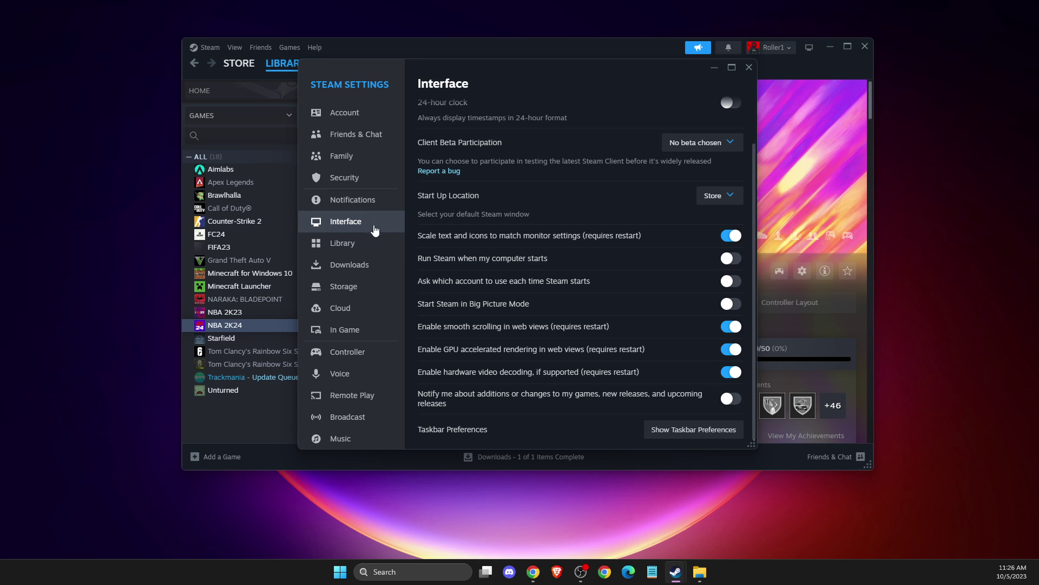
{"action": "left_click", "coordinate": [341, 333]}
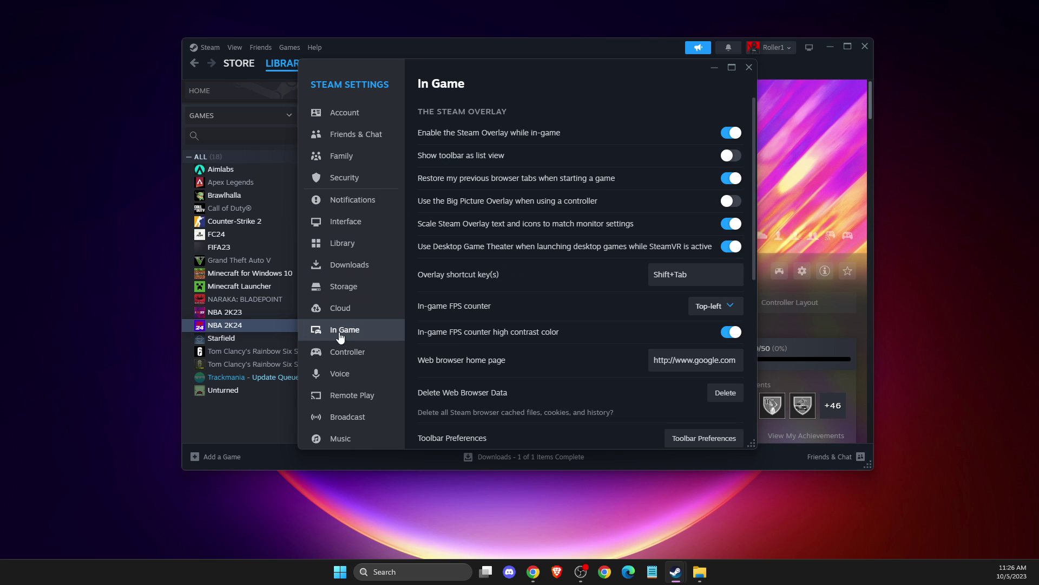
{"action": "left_click", "coordinate": [732, 134]}
{"action": "left_click", "coordinate": [748, 68]}
{"action": "left_click", "coordinate": [865, 46]}
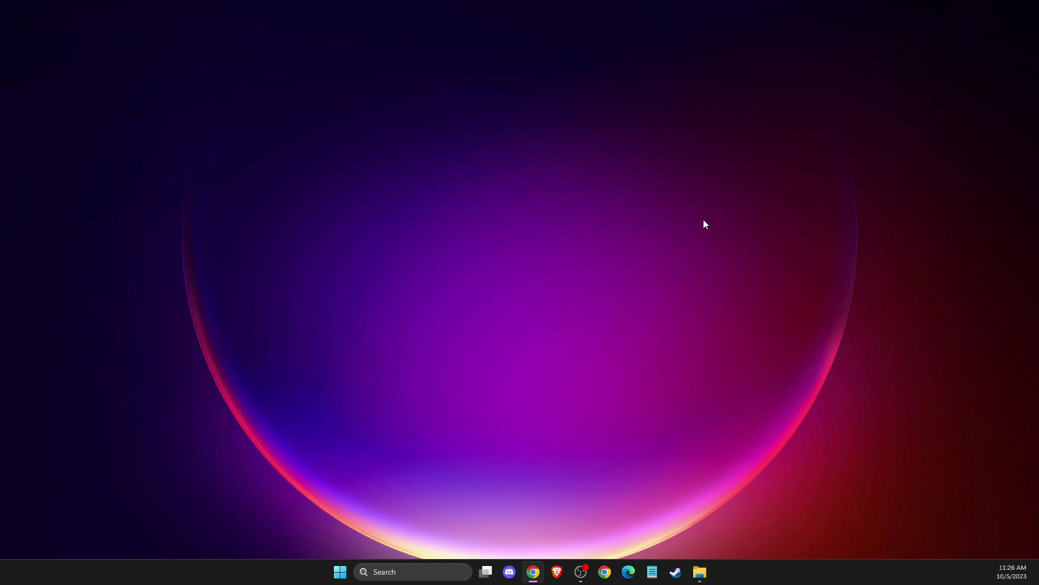
Open Windows Defender Firewall, view its on/off options, then go back to Allowed apps
{"action": "left_click", "coordinate": [405, 576]}
{"action": "type", "text": "windows PowerShell"}
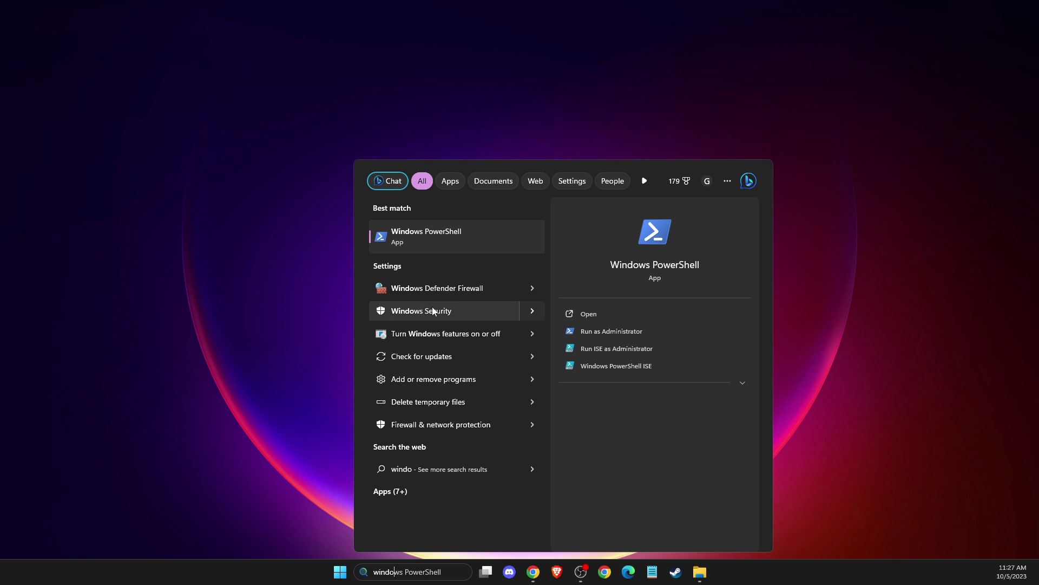
{"action": "left_click", "coordinate": [433, 295]}
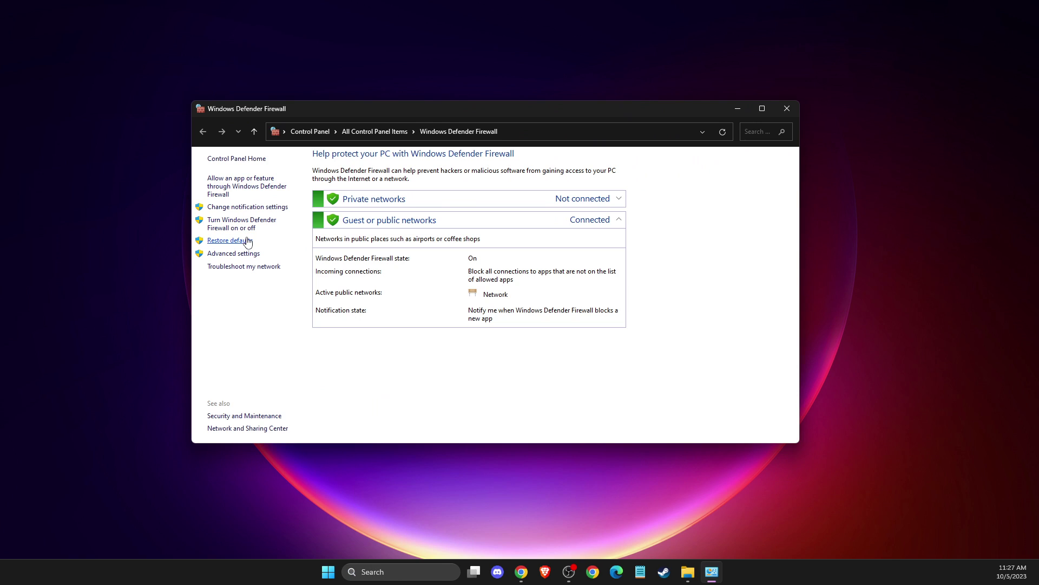
{"action": "left_click", "coordinate": [224, 223]}
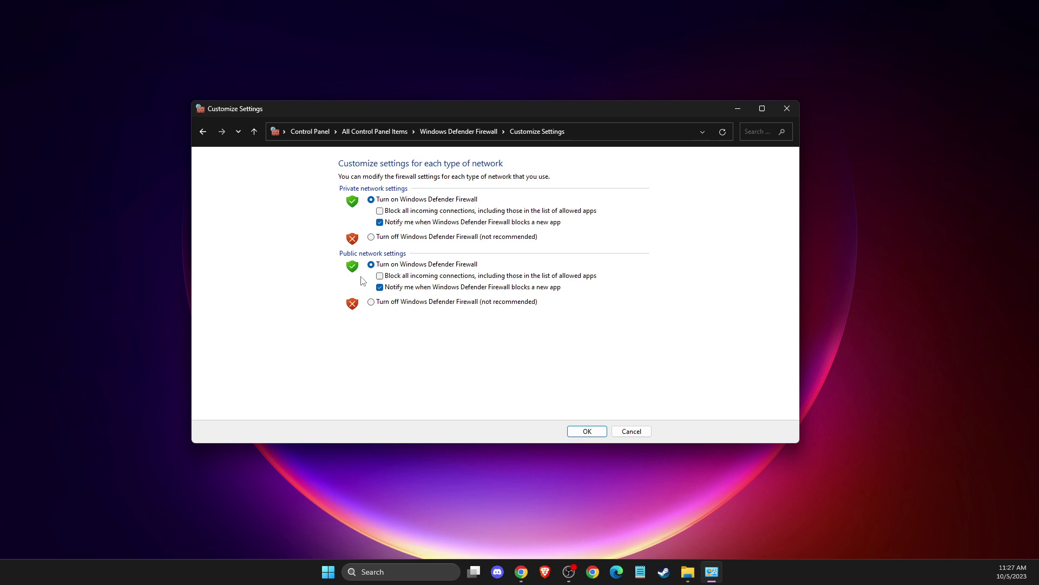
{"action": "left_click", "coordinate": [202, 131]}
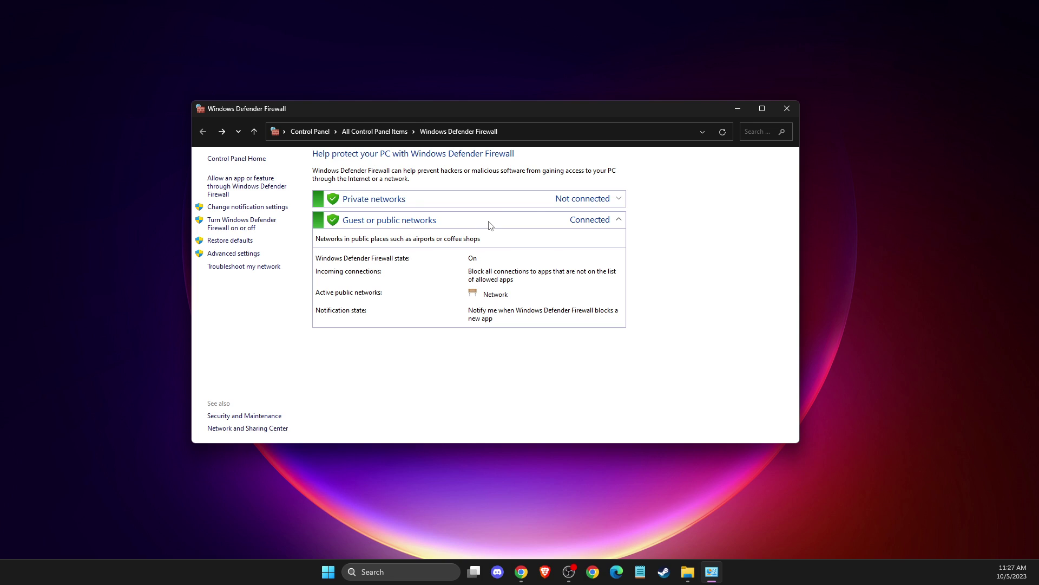
{"action": "left_click", "coordinate": [226, 190]}
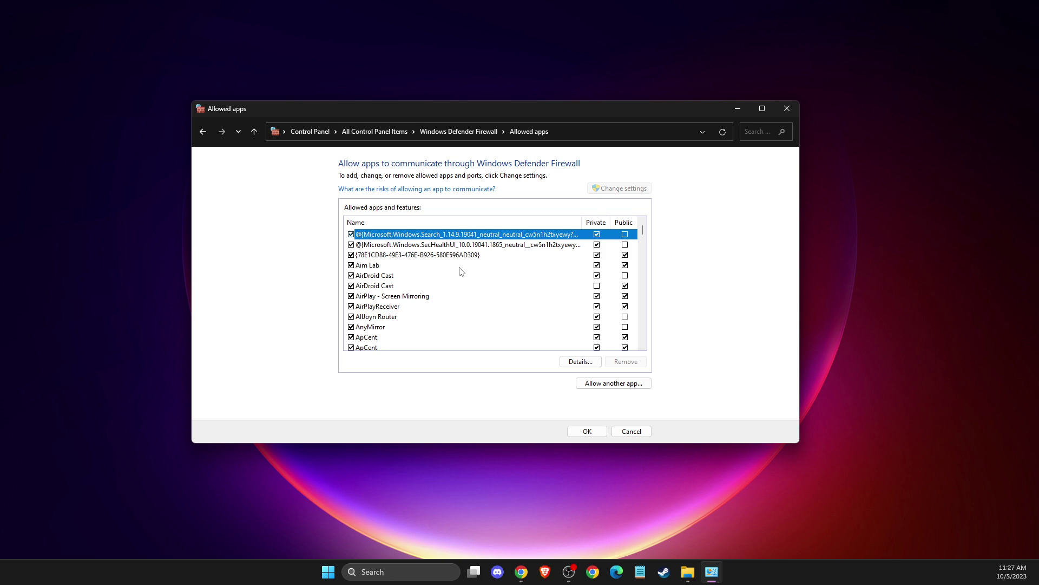
Locate NBA 2K24 in the allowed apps list, enabled for Private and Public, then choose Allow another app
{"action": "left_click", "coordinate": [458, 267]}
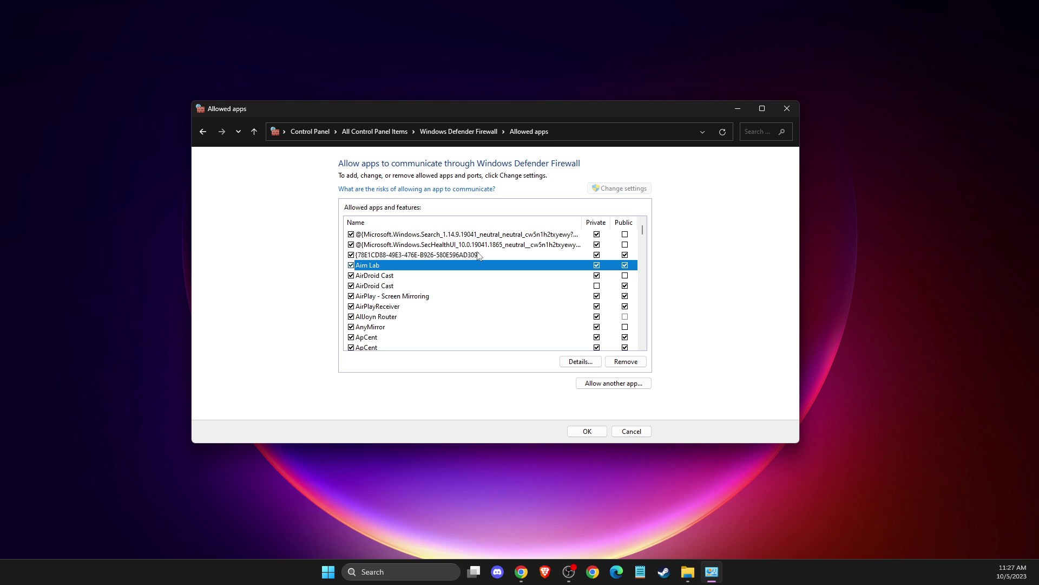
{"action": "key", "text": "n"}
{"action": "key", "text": "Down"}
{"action": "key", "text": "Down"}
{"action": "key", "text": "Down"}
{"action": "key", "text": "Down"}
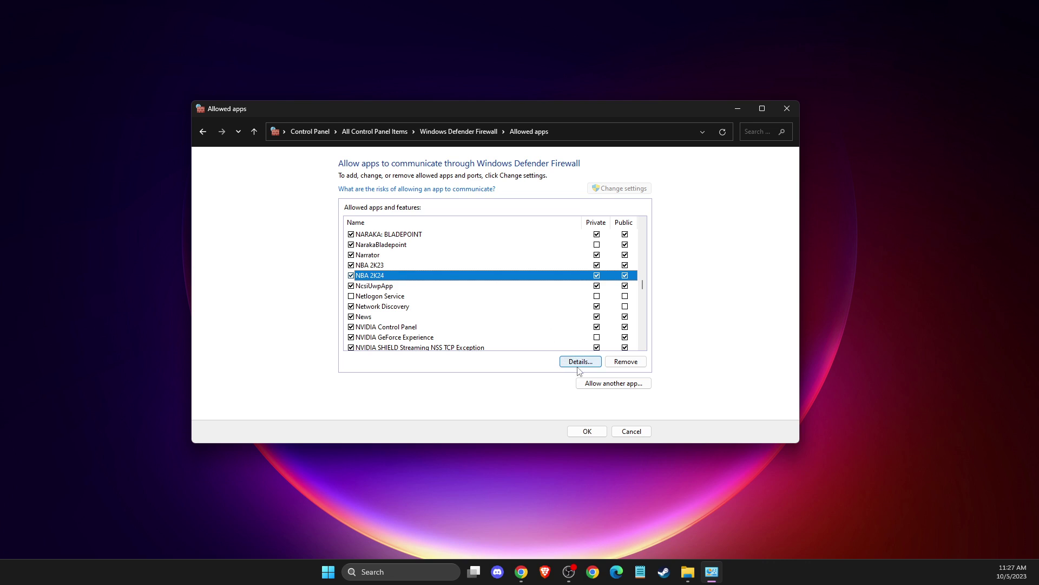
{"action": "left_click", "coordinate": [606, 385]}
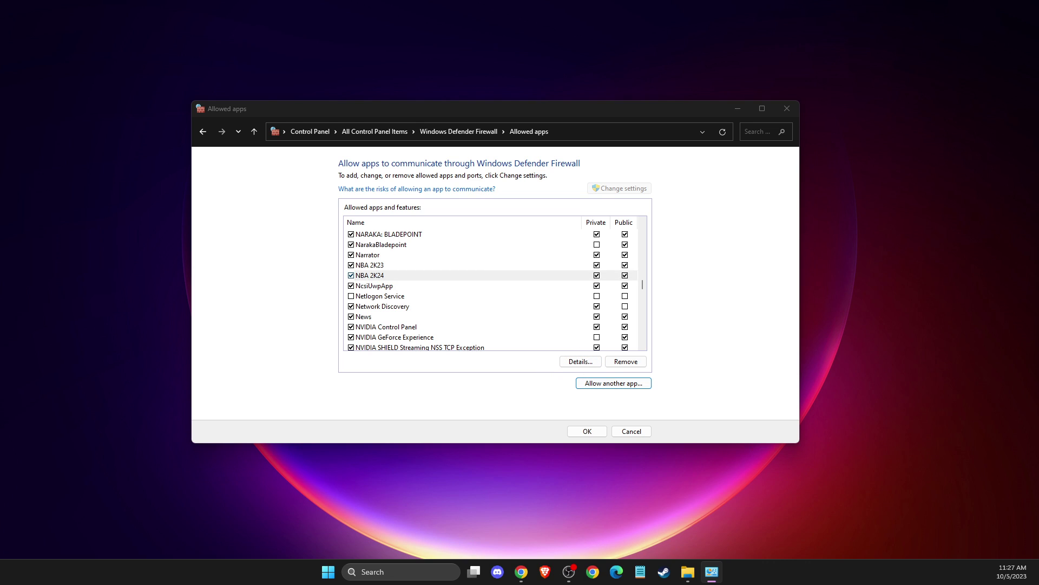
Browse to C:\Program Files (x86)\Steam\steamapps\common\NBA 2K24 in the add-app dialog
{"action": "left_click", "coordinate": [630, 335]}
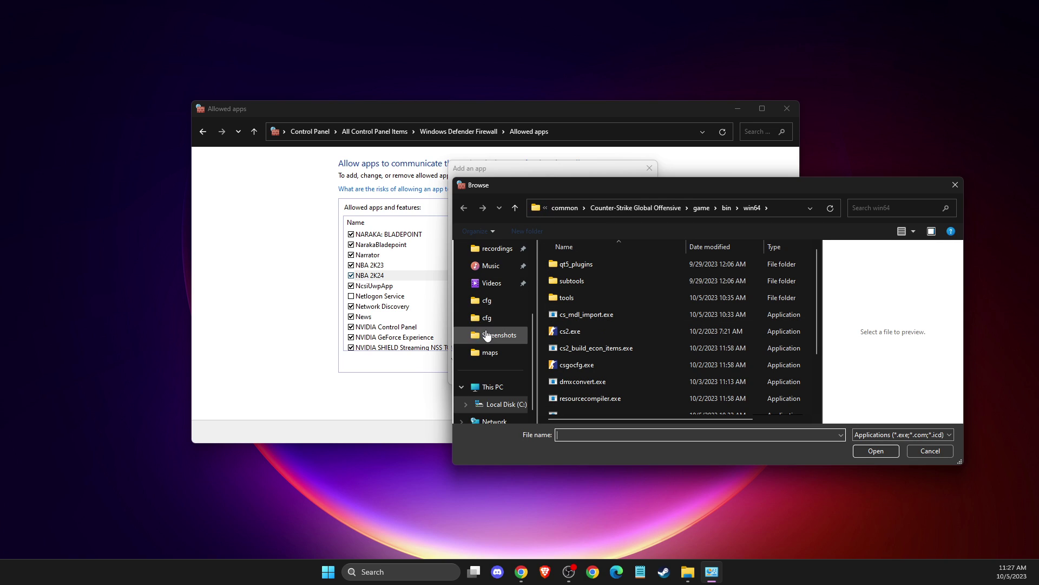
{"action": "left_click", "coordinate": [503, 404]}
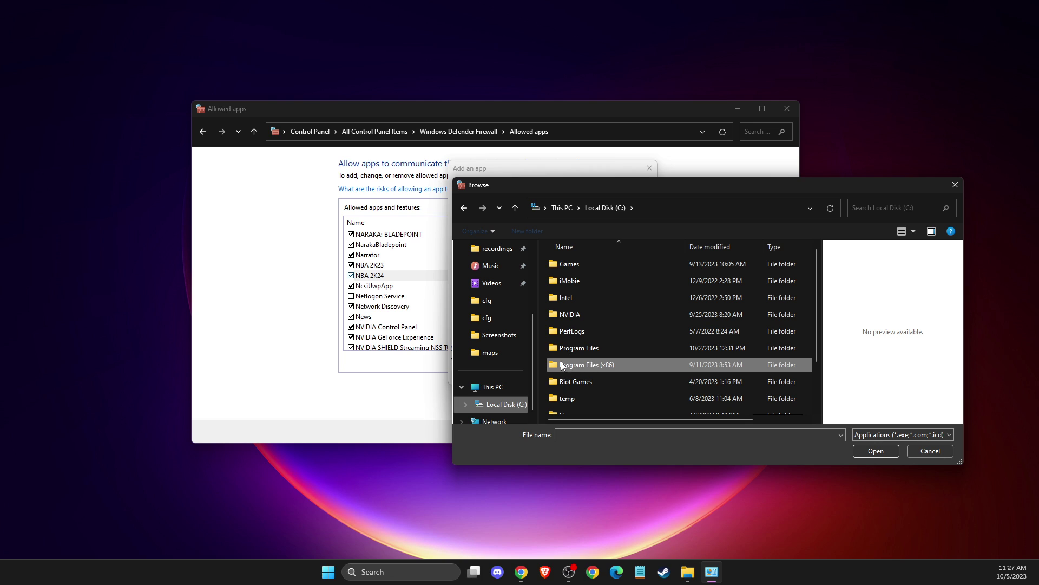
{"action": "double_click", "coordinate": [576, 364]}
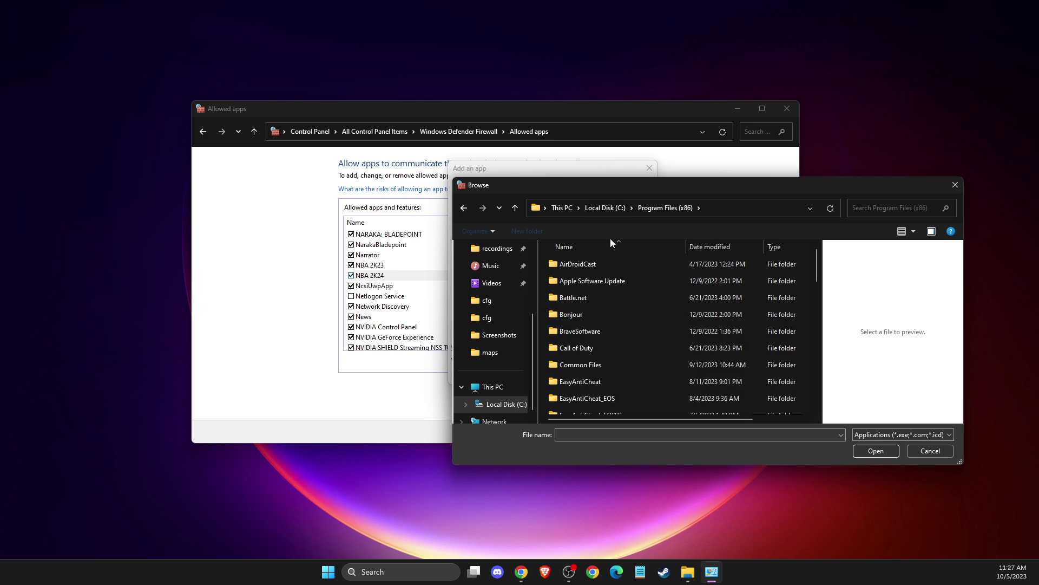
{"action": "scroll", "coordinate": [601, 254], "scroll_direction": "down", "scroll_amount": 5}
{"action": "left_click", "coordinate": [595, 262]}
{"action": "double_click", "coordinate": [574, 262]}
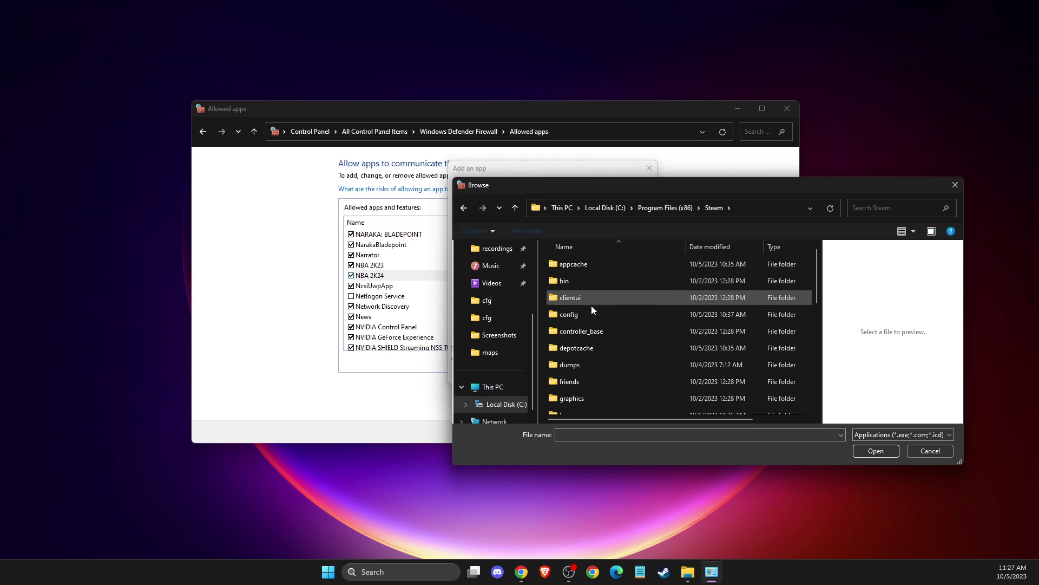
{"action": "scroll", "coordinate": [582, 278], "scroll_direction": "down", "scroll_amount": 5}
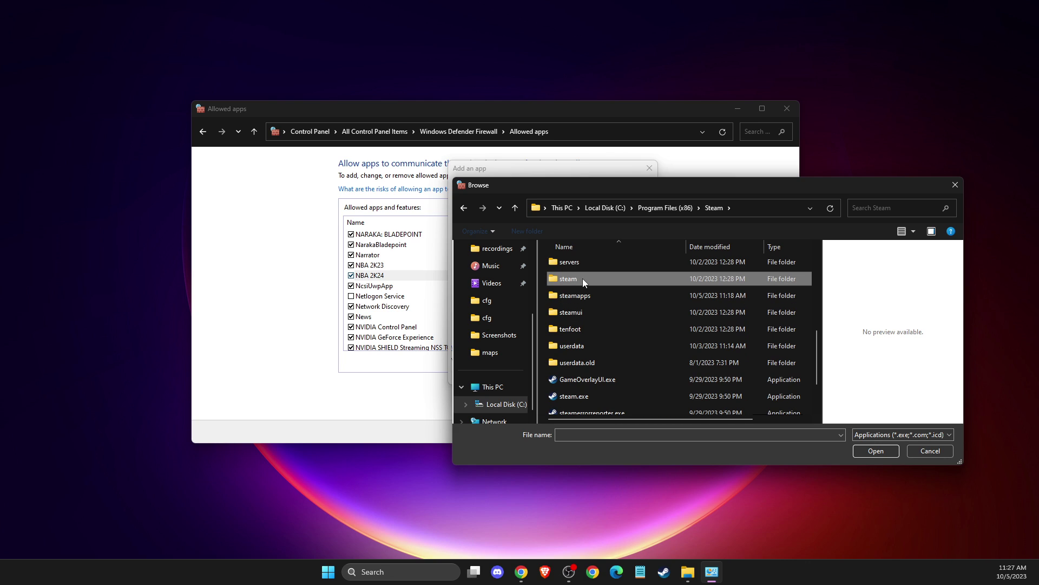
{"action": "double_click", "coordinate": [582, 290]}
{"action": "double_click", "coordinate": [583, 265]}
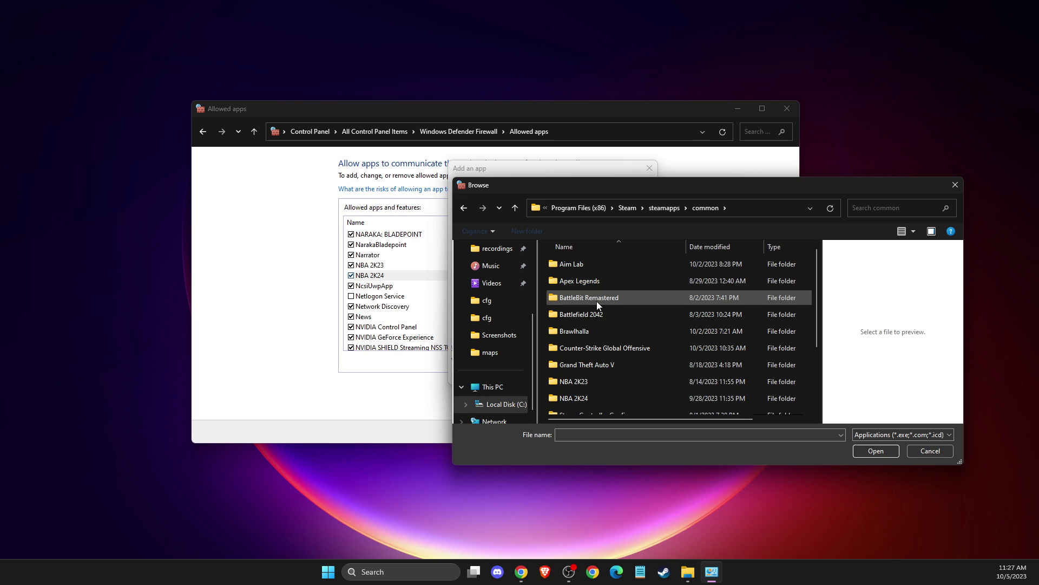
{"action": "scroll", "coordinate": [598, 320], "scroll_direction": "down", "scroll_amount": 1}
{"action": "double_click", "coordinate": [590, 355]}
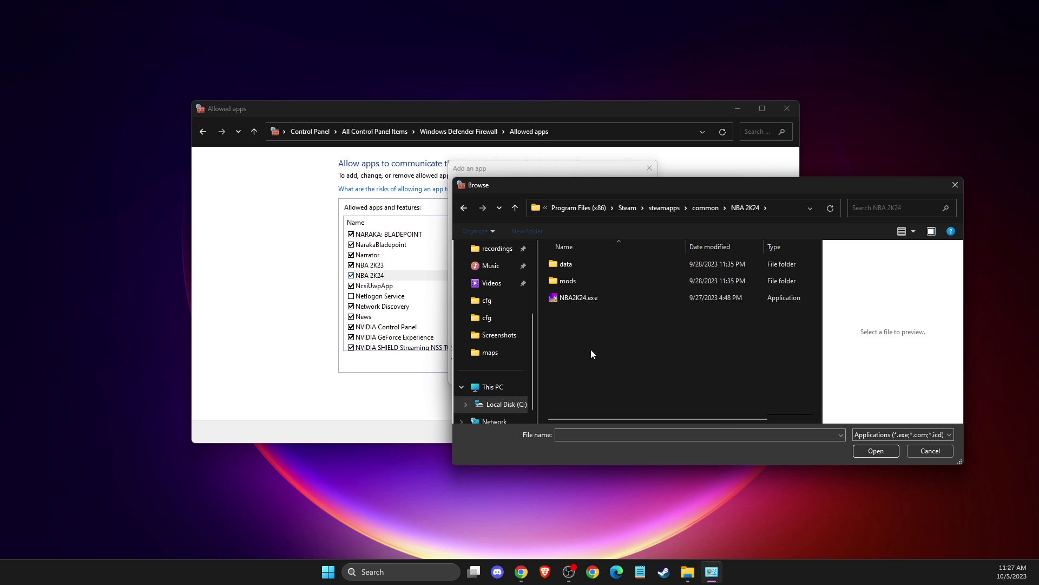
Add NBA2K24.exe, then dismiss the already-in-exceptions error and close the add-app dialog
{"action": "left_click", "coordinate": [581, 298]}
{"action": "left_click", "coordinate": [877, 451]}
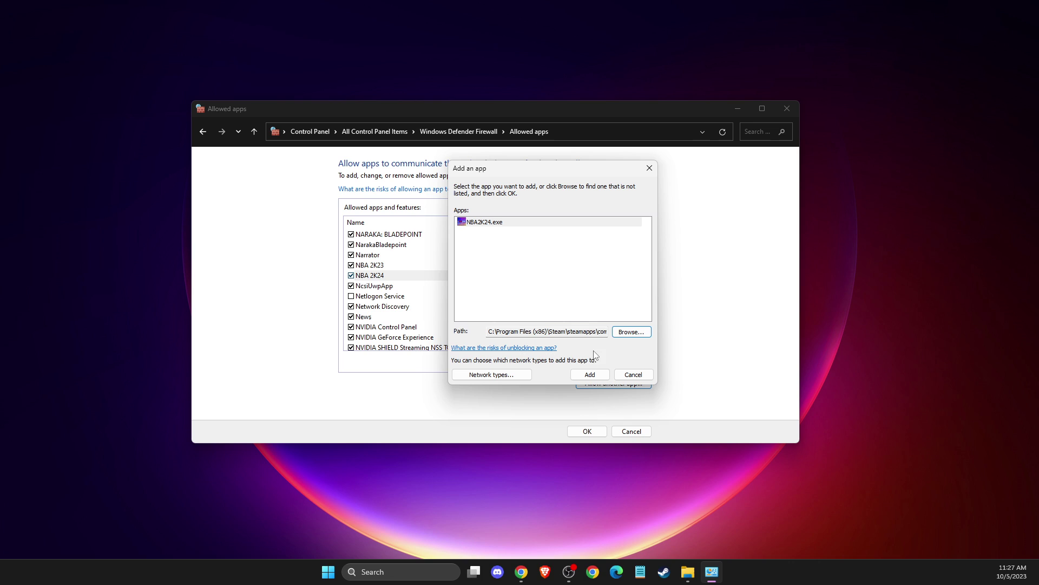
{"action": "left_click", "coordinate": [594, 375]}
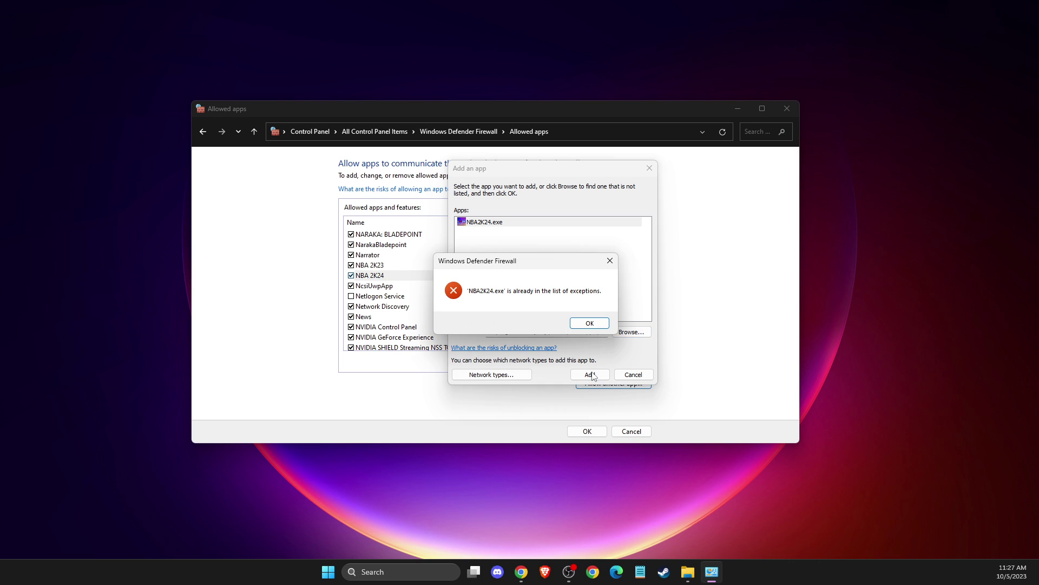
{"action": "left_click", "coordinate": [590, 323]}
{"action": "left_click", "coordinate": [649, 168]}
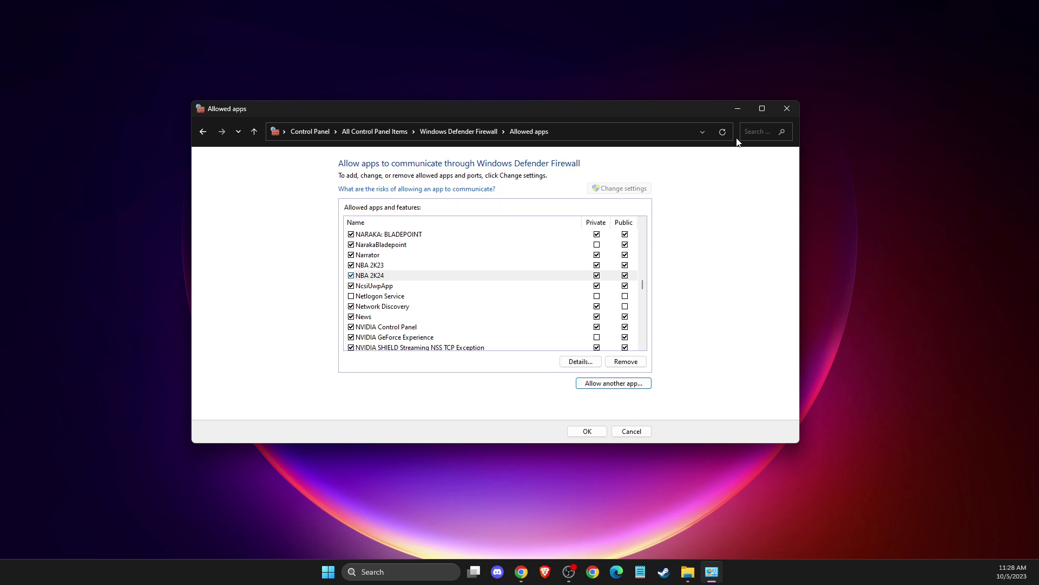
Close the firewall window and open NBA 2K24's install folder from Steam's Installed Files page
{"action": "left_click", "coordinate": [787, 109]}
{"action": "left_click", "coordinate": [676, 572]}
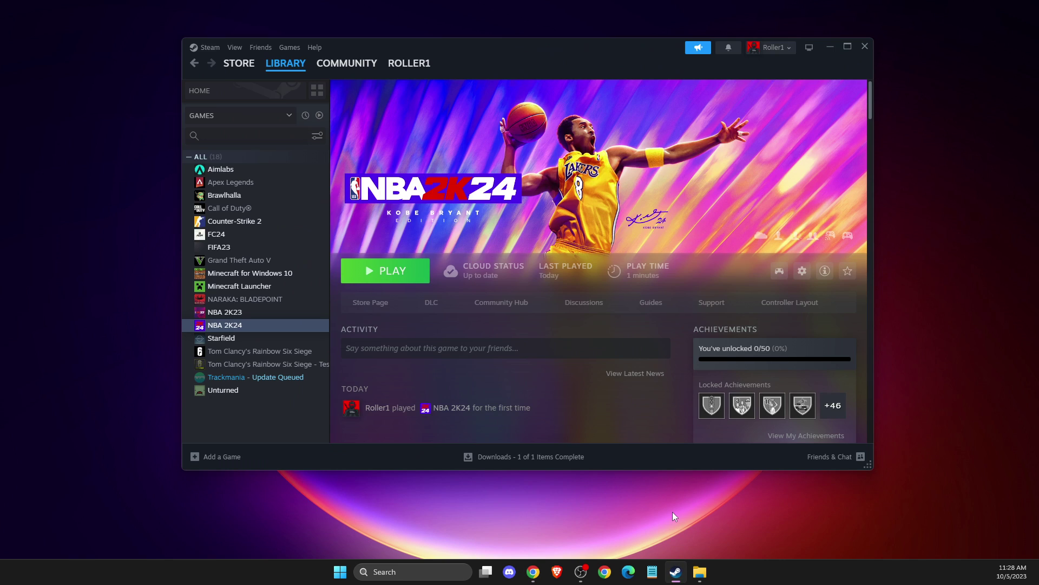
{"action": "right_click", "coordinate": [220, 322]}
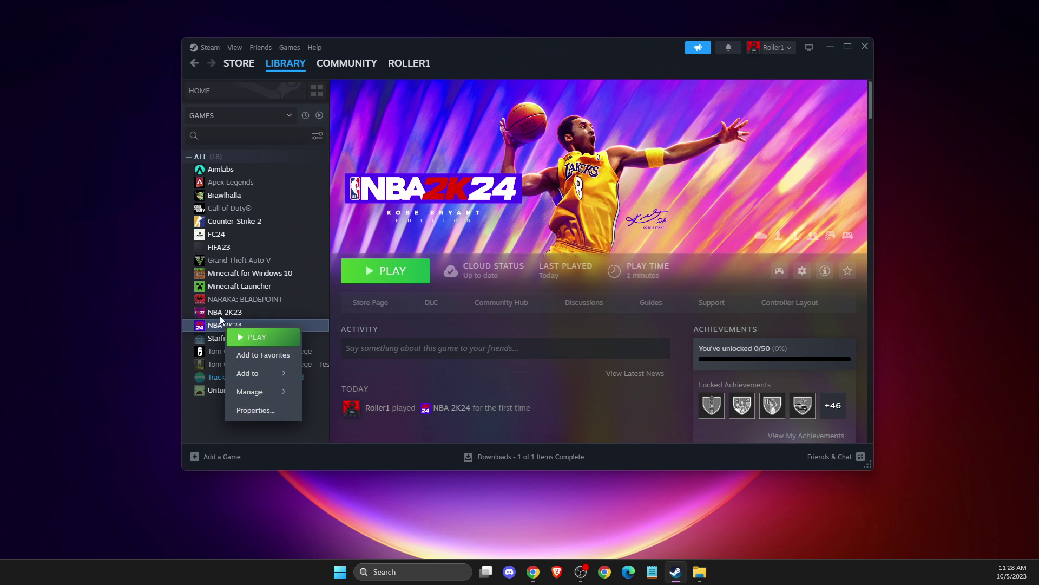
{"action": "left_click", "coordinate": [255, 409]}
{"action": "left_click", "coordinate": [336, 183]}
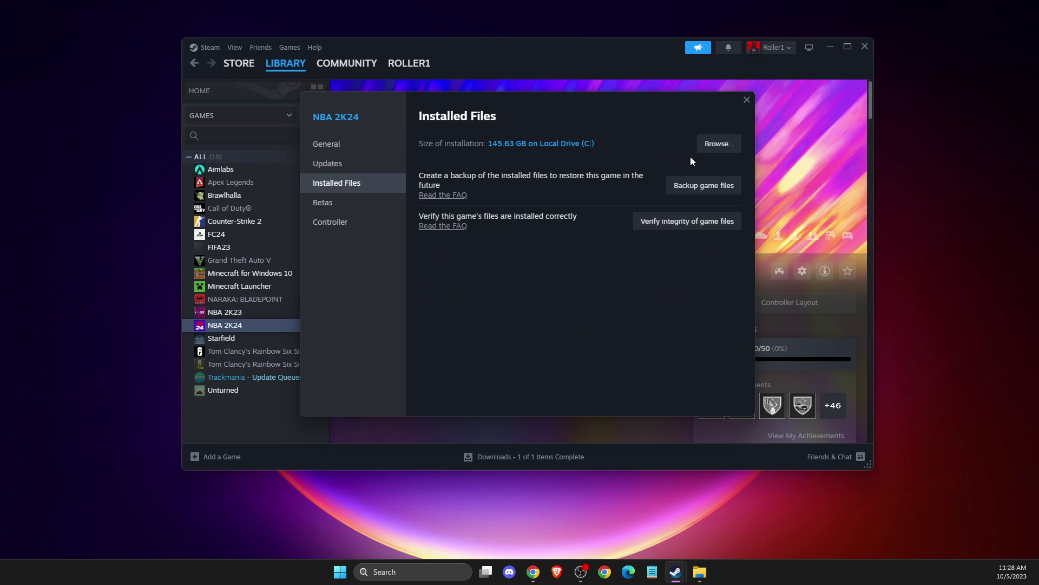
{"action": "left_click", "coordinate": [709, 144]}
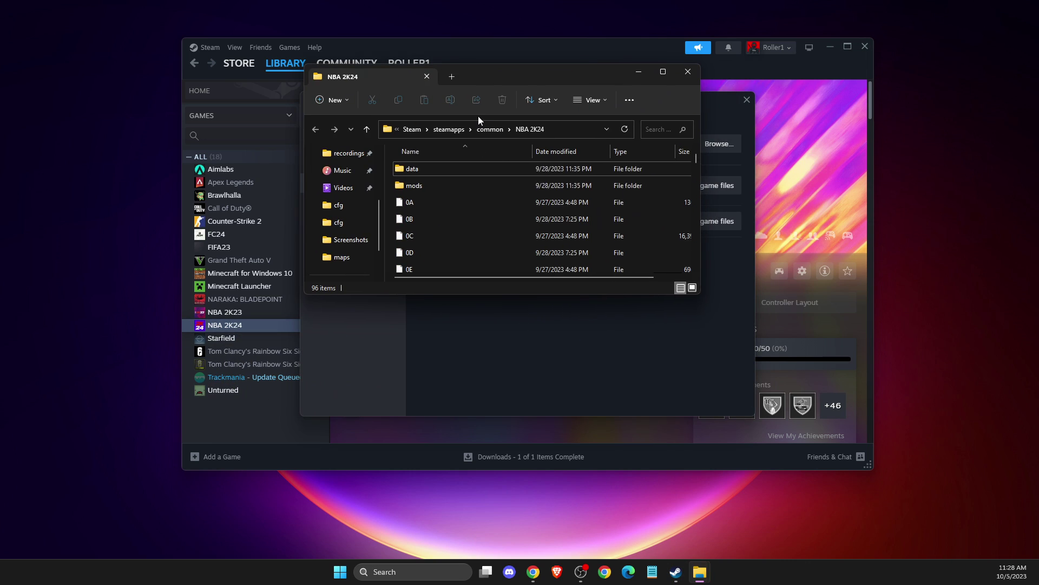
Bring up the context menu for NBA2K24.exe in the install folder
{"action": "scroll", "coordinate": [538, 204], "scroll_direction": "down", "scroll_amount": 20}
{"action": "left_click", "coordinate": [459, 264]}
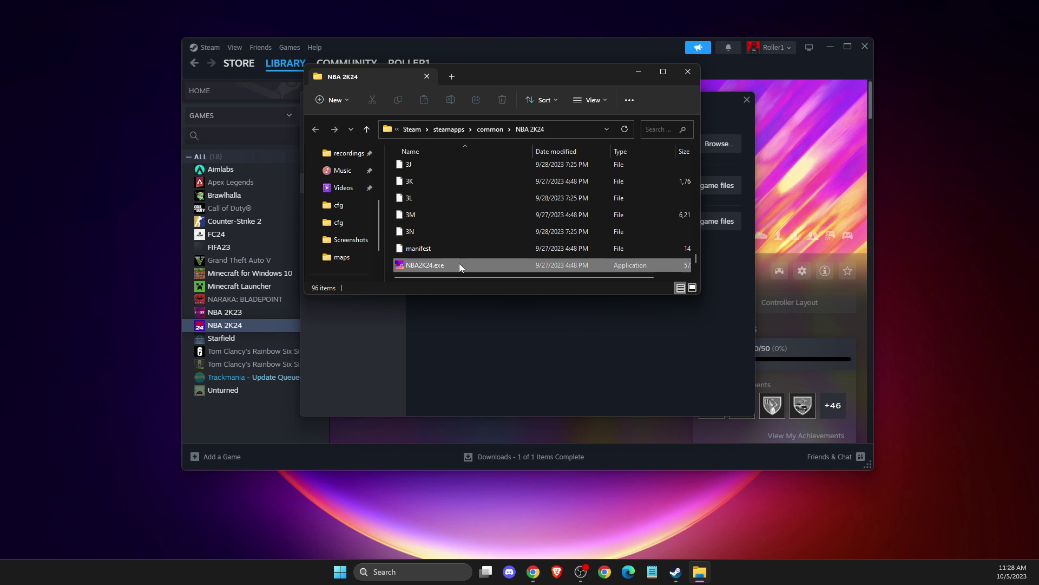
{"action": "right_click", "coordinate": [459, 264]}
Make NBA2K24.exe override high DPI scaling, performed by Application, then close its properties and folder
{"action": "left_click", "coordinate": [496, 403]}
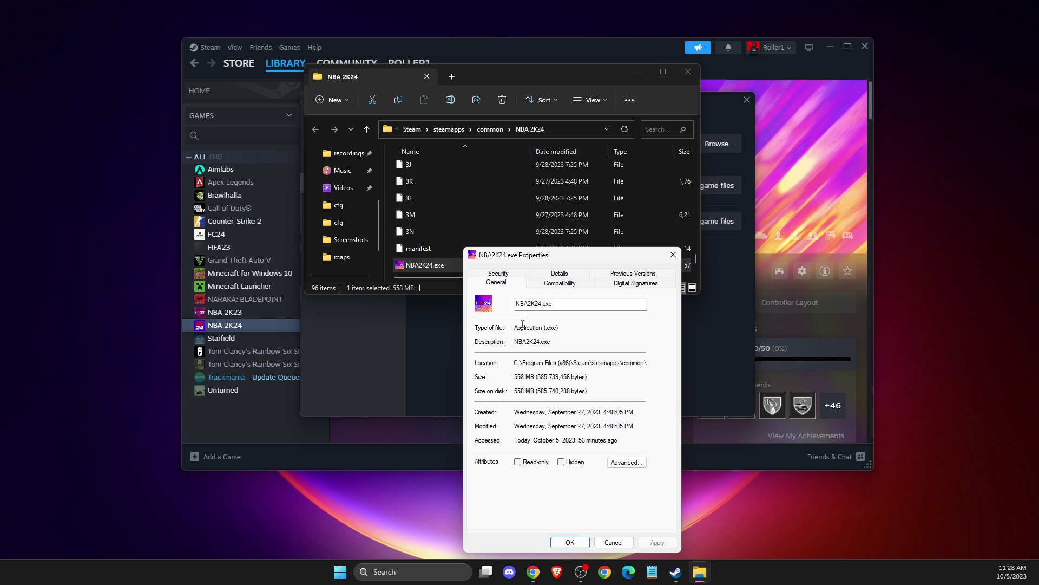
{"action": "left_click", "coordinate": [551, 285]}
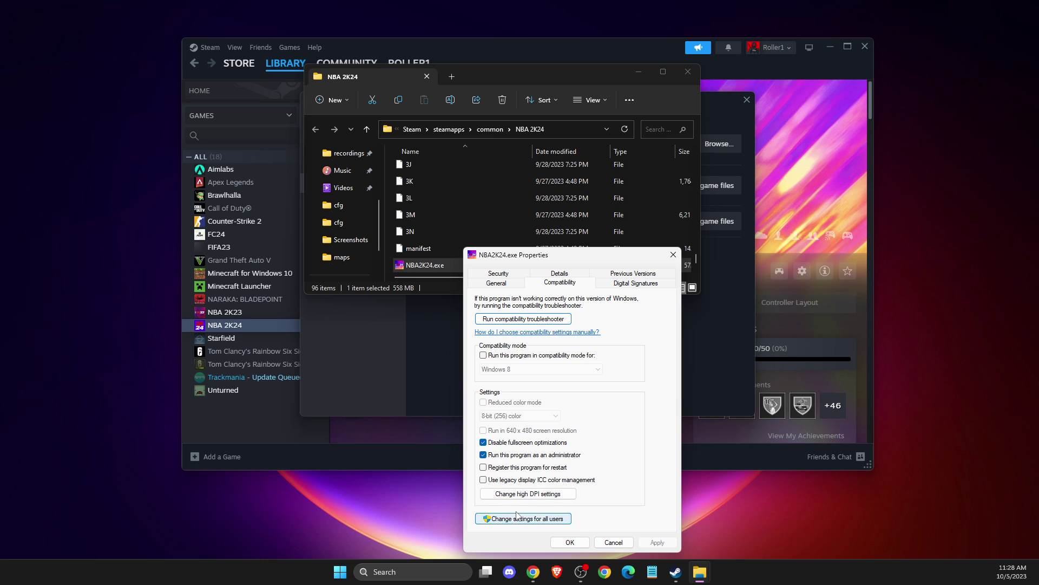
{"action": "left_click", "coordinate": [512, 494]}
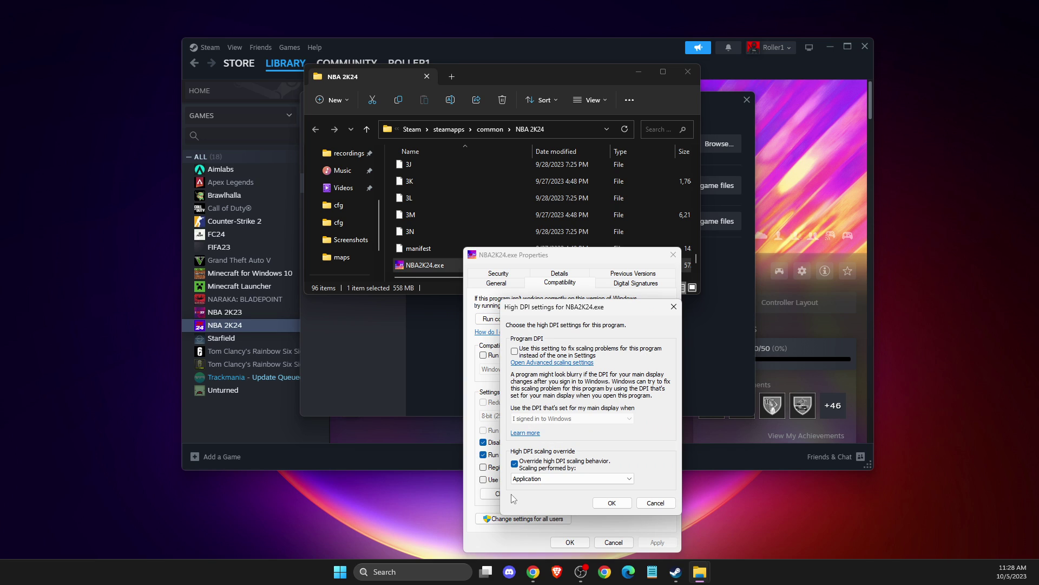
{"action": "left_click", "coordinate": [514, 464]}
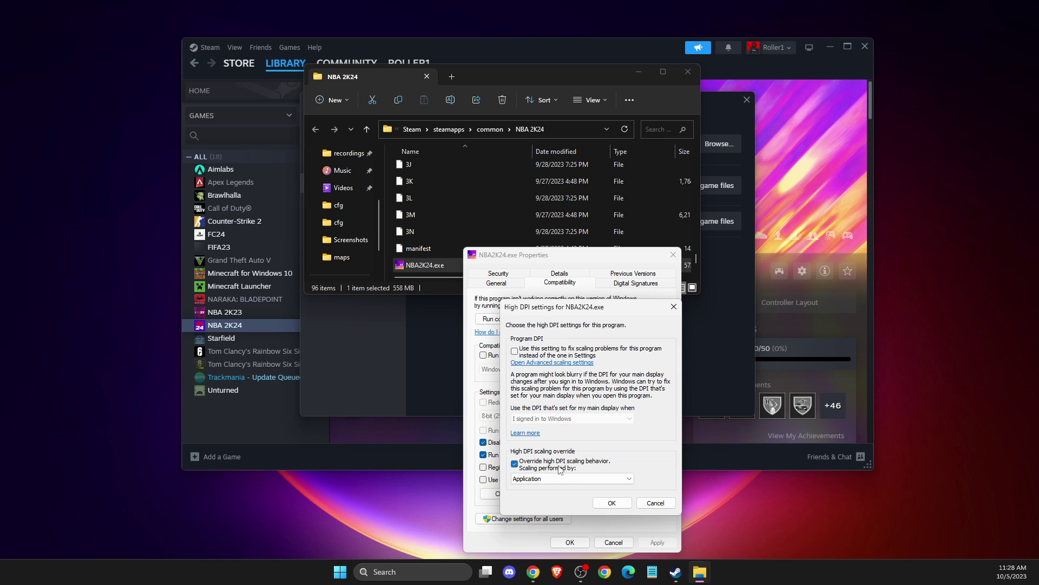
{"action": "left_click", "coordinate": [532, 480]}
{"action": "left_click", "coordinate": [617, 543]}
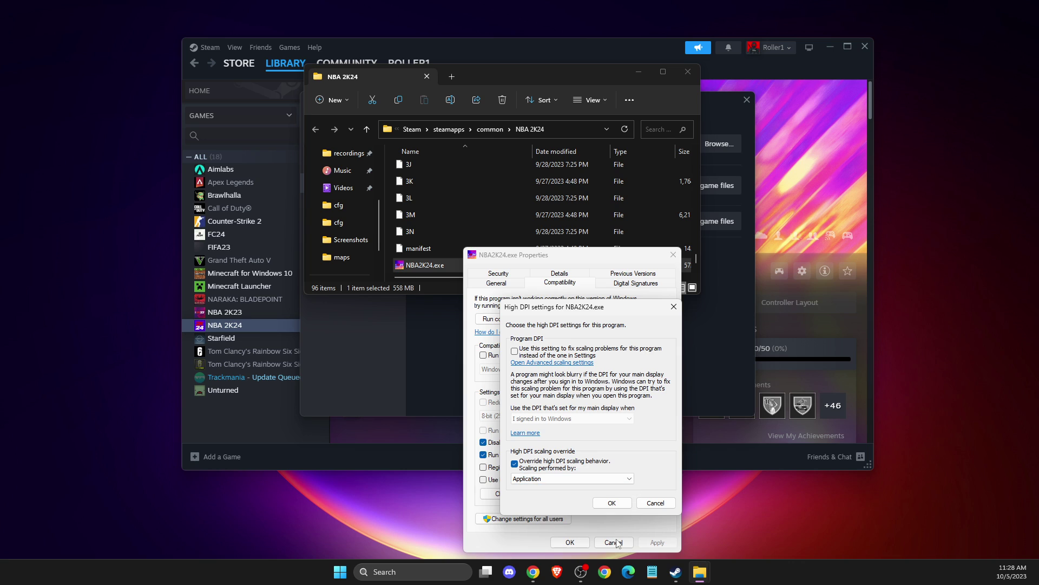
{"action": "left_click", "coordinate": [655, 502]}
{"action": "left_click", "coordinate": [614, 542]}
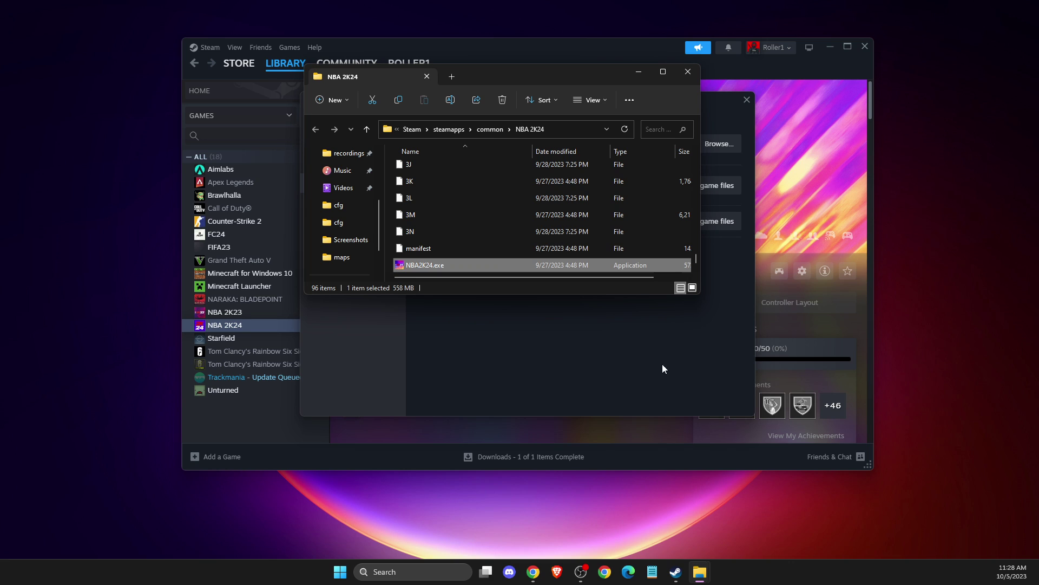
{"action": "left_click", "coordinate": [687, 74]}
Close Steam, then open Windows Security's Virus & threat protection settings and scroll down to Exclusions
{"action": "left_click", "coordinate": [747, 100]}
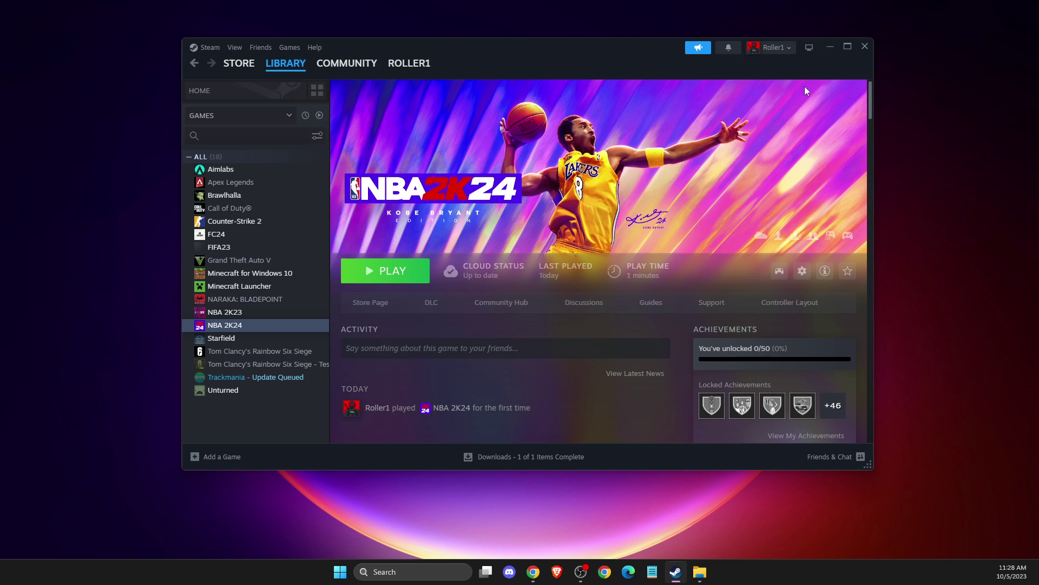
{"action": "left_click", "coordinate": [864, 46]}
{"action": "left_click", "coordinate": [432, 571]}
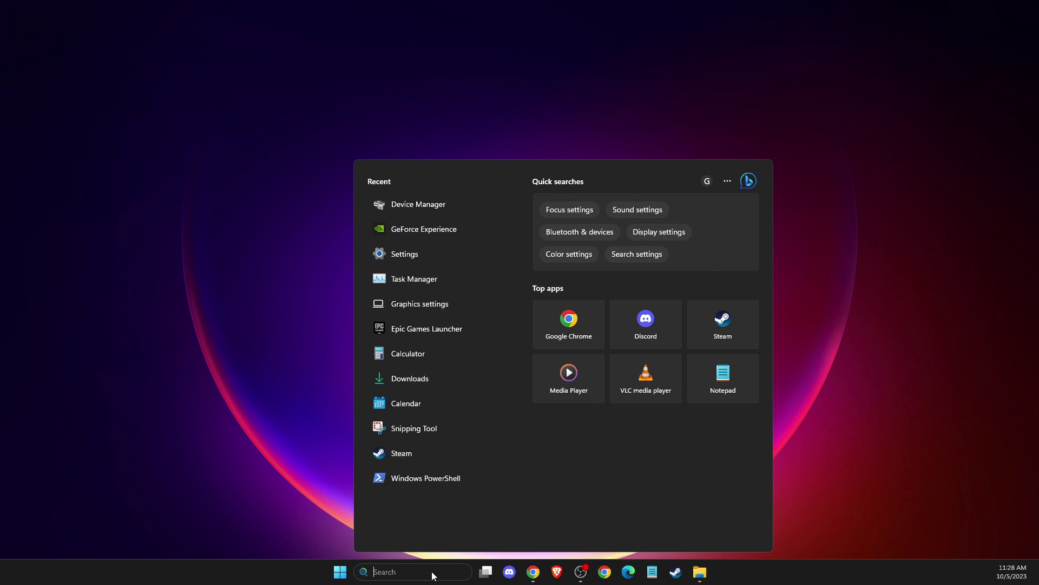
{"action": "type", "text": "viru"}
{"action": "left_click", "coordinate": [404, 234]}
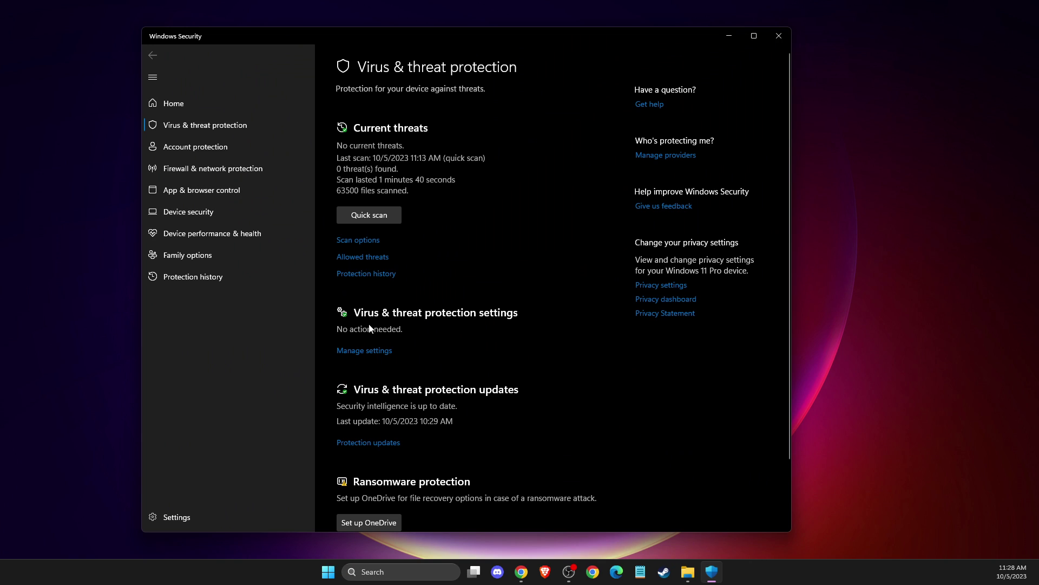
{"action": "left_click", "coordinate": [376, 352]}
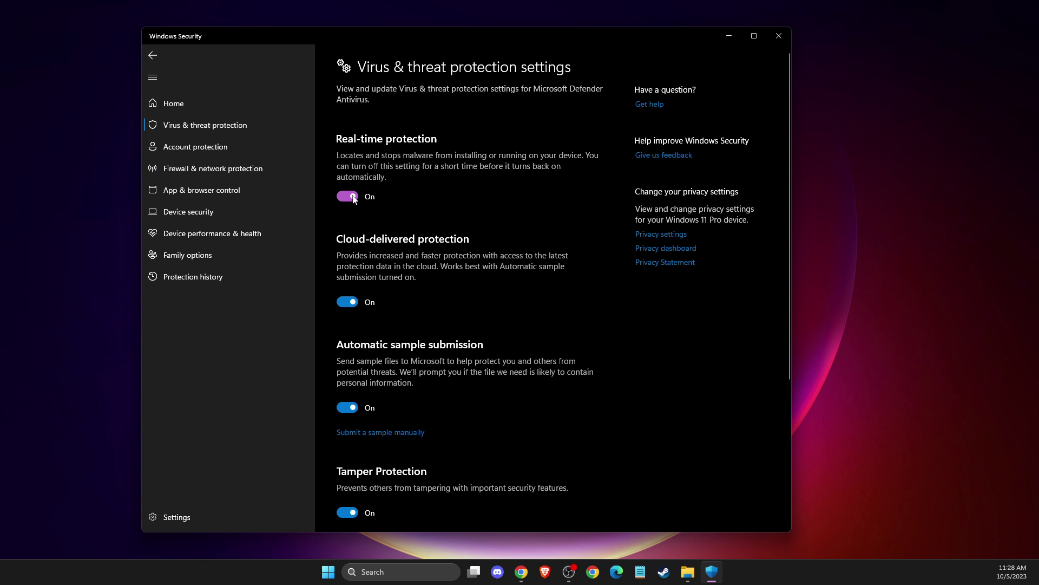
{"action": "scroll", "coordinate": [400, 335], "scroll_direction": "down", "scroll_amount": 4}
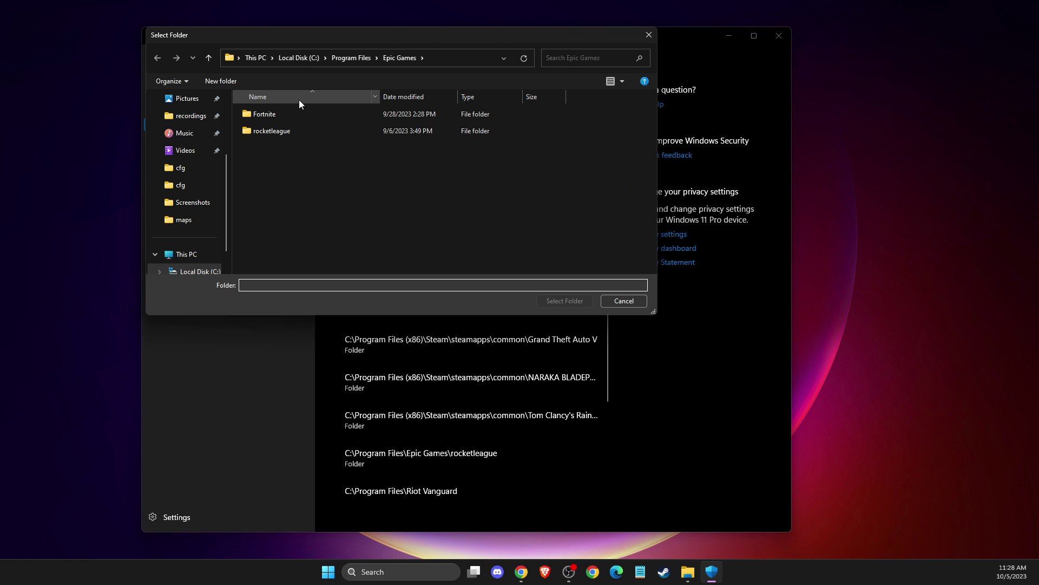
Browse the folder picker to C:\Program Files (x86)\Steam\steamapps\common
{"action": "left_click", "coordinate": [298, 57]}
{"action": "left_click", "coordinate": [275, 215]}
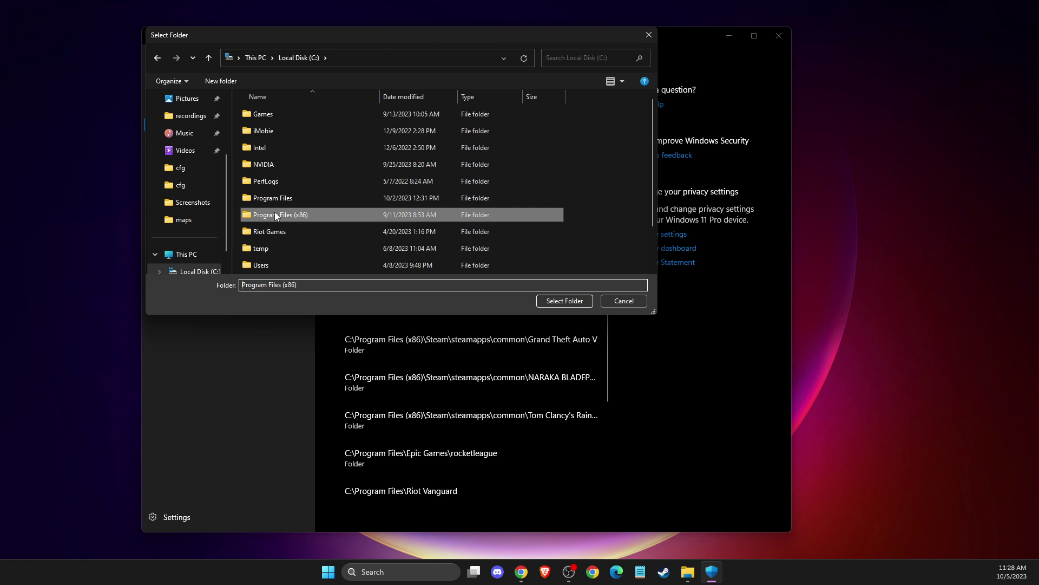
{"action": "double_click", "coordinate": [275, 215]}
{"action": "scroll", "coordinate": [297, 148], "scroll_direction": "down", "scroll_amount": 3}
{"action": "left_click", "coordinate": [277, 132]}
{"action": "double_click", "coordinate": [277, 132]}
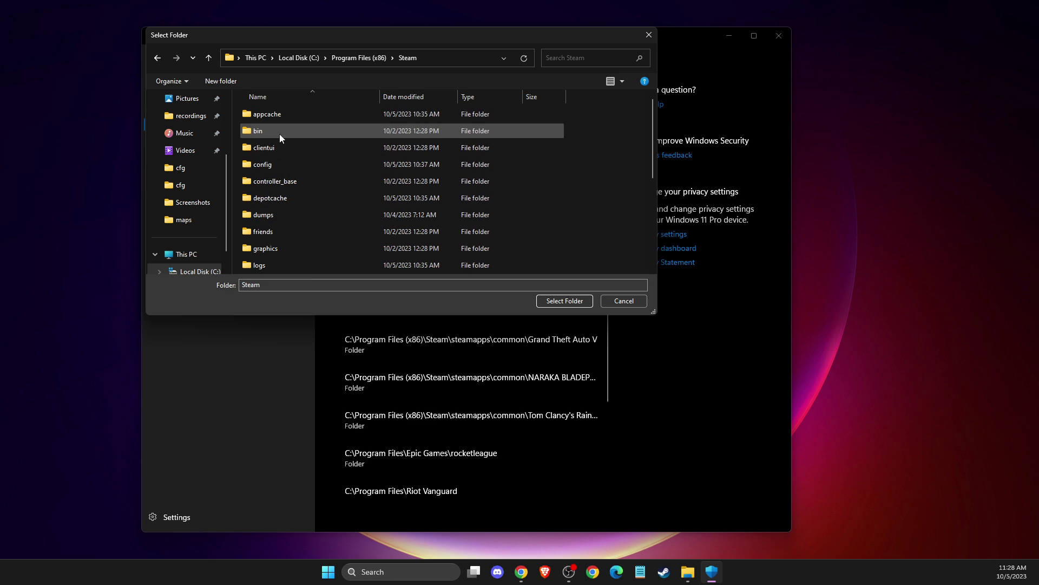
{"action": "scroll", "coordinate": [268, 158], "scroll_direction": "down", "scroll_amount": 3}
{"action": "left_click", "coordinate": [274, 198]}
{"action": "double_click", "coordinate": [273, 198]}
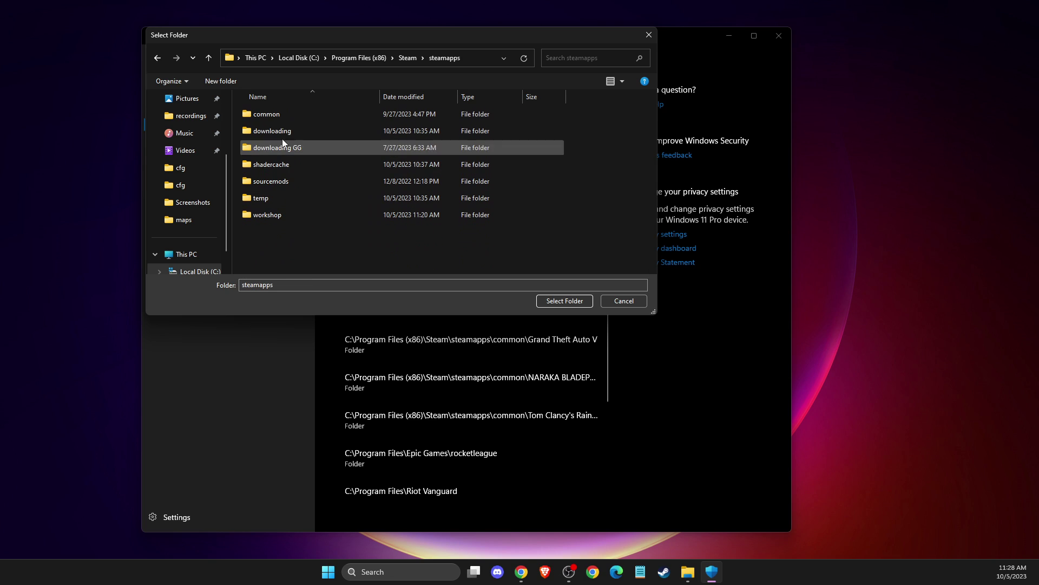
{"action": "left_click", "coordinate": [281, 116]}
{"action": "double_click", "coordinate": [281, 117]}
Choose the NBA 2K24 folder as the new Defender exclusion
{"action": "scroll", "coordinate": [278, 162], "scroll_direction": "down", "scroll_amount": 3}
{"action": "left_click", "coordinate": [275, 200]}
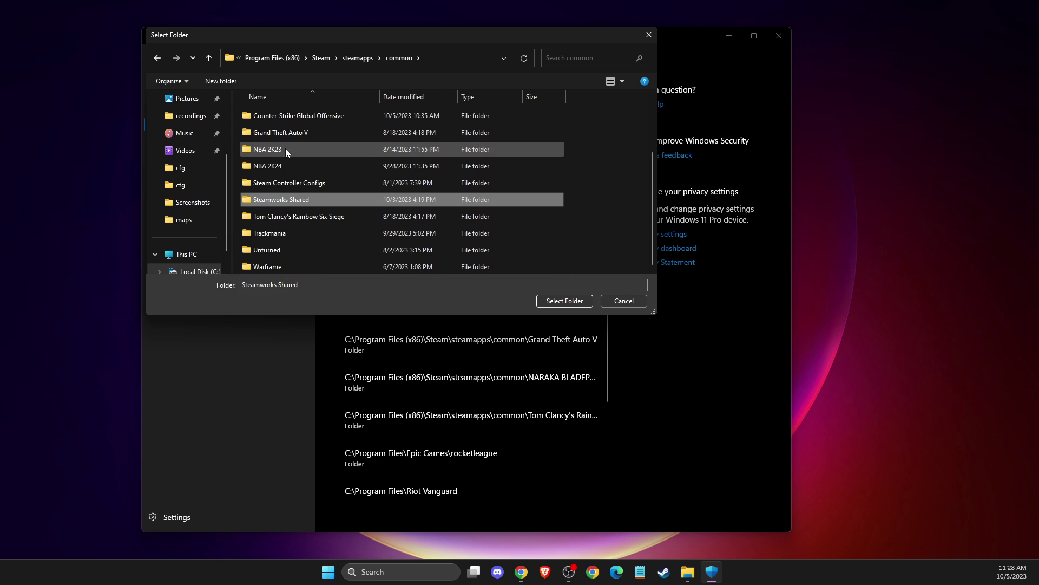
{"action": "double_click", "coordinate": [281, 166]}
{"action": "left_click", "coordinate": [158, 58]}
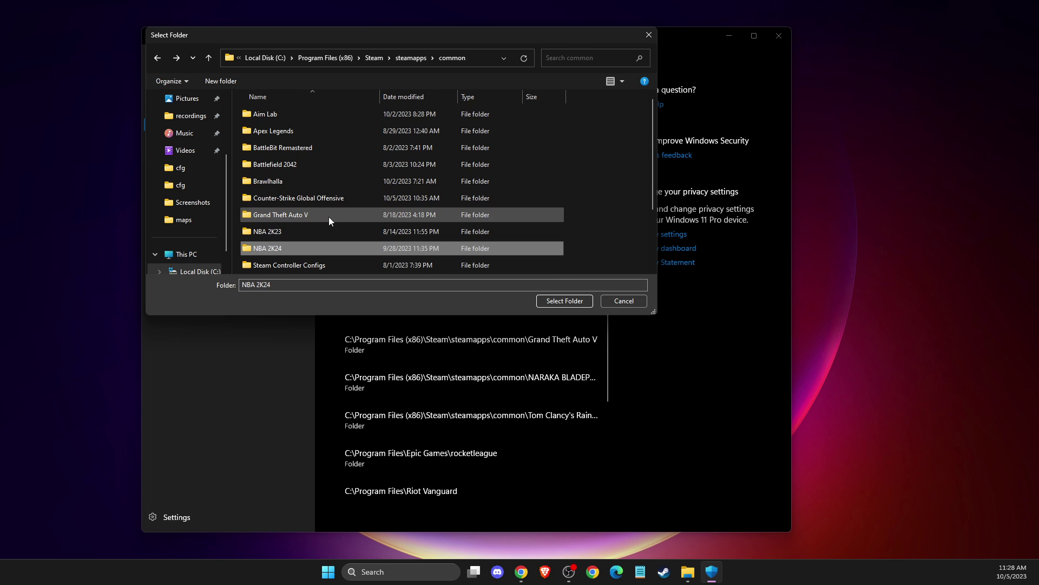
{"action": "left_click", "coordinate": [565, 301]}
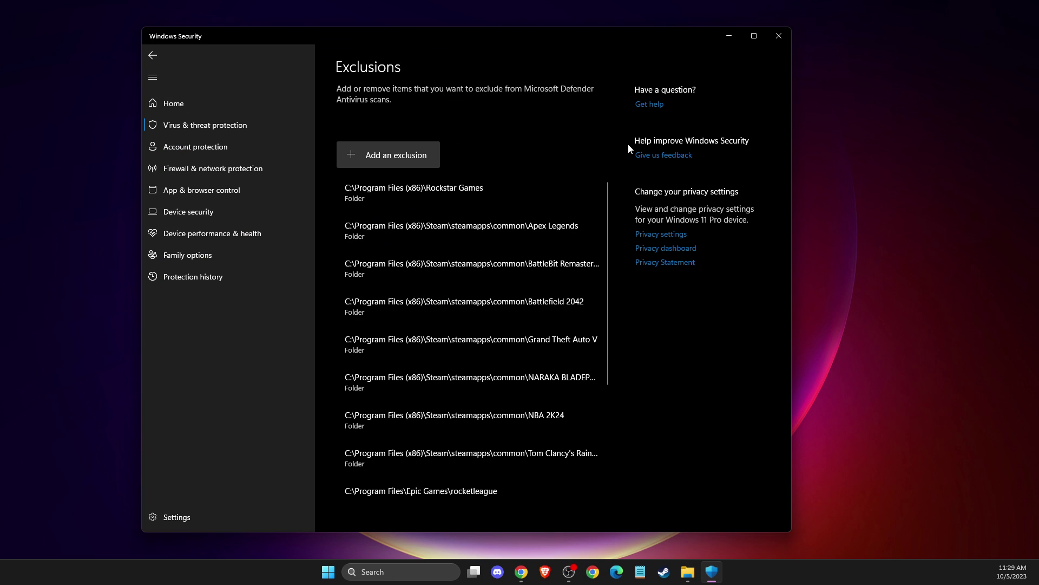
Close the Windows Security window
{"action": "left_click", "coordinate": [775, 39]}
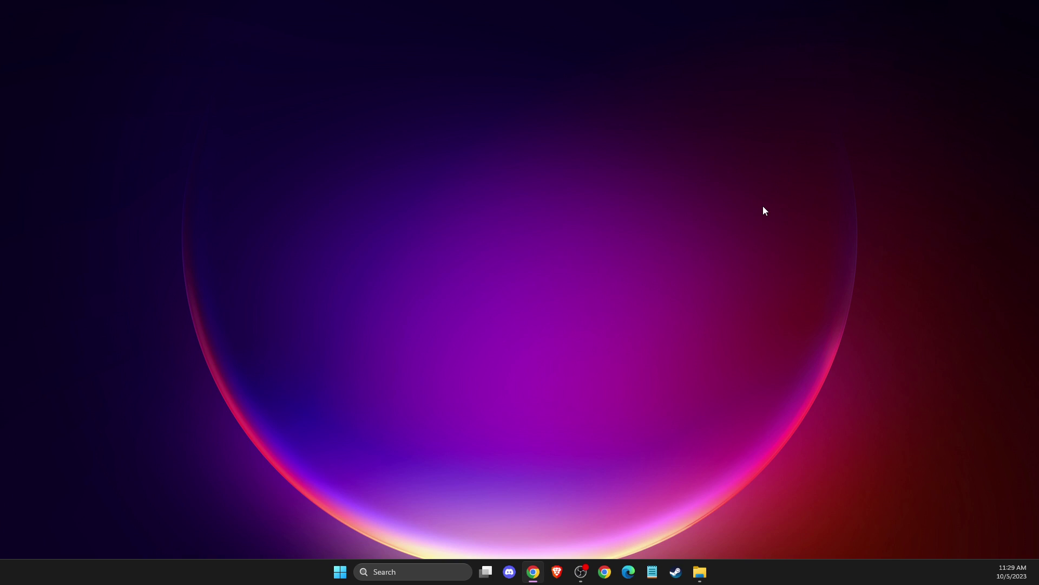